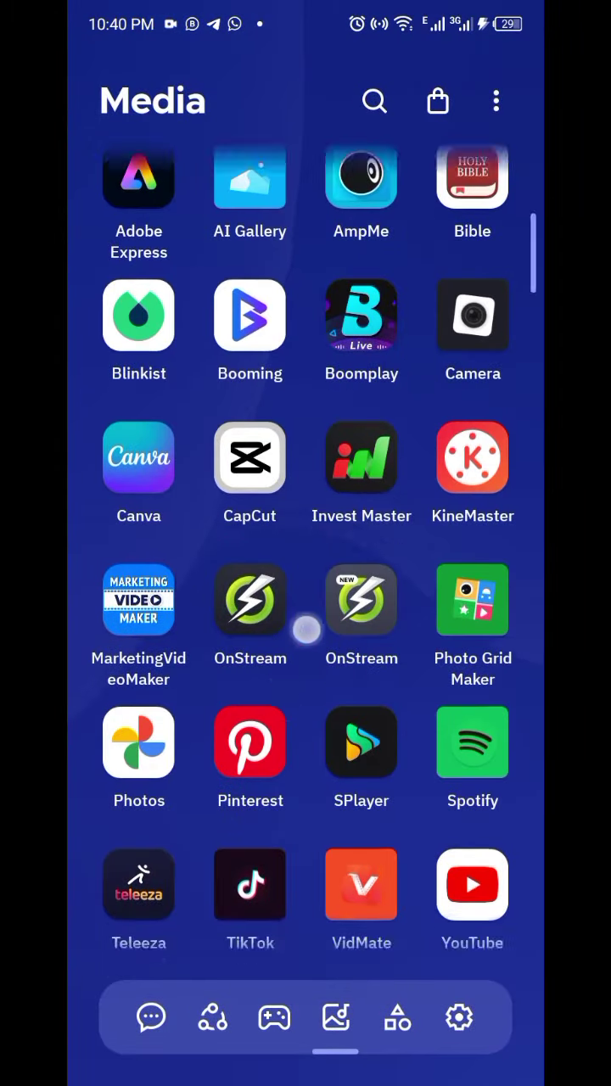
Scroll the app drawer and switch it to the Internet apps category
{"action": "left_click_drag", "start_coordinate": [308, 631], "coordinate": [410, 376]}
{"action": "mouse_move", "coordinate": [342, 548]}
{"action": "left_mouse_down"}
{"action": "mouse_move", "coordinate": [312, 635]}
{"action": "mouse_move", "coordinate": [312, 709]}
{"action": "left_mouse_up"}
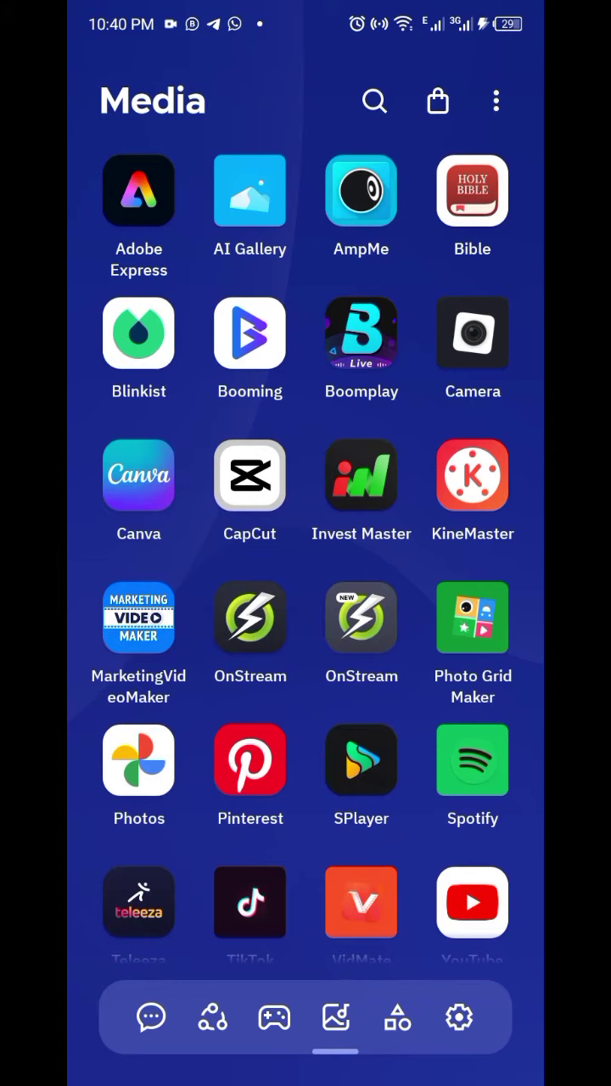
{"action": "left_click", "coordinate": [212, 1017]}
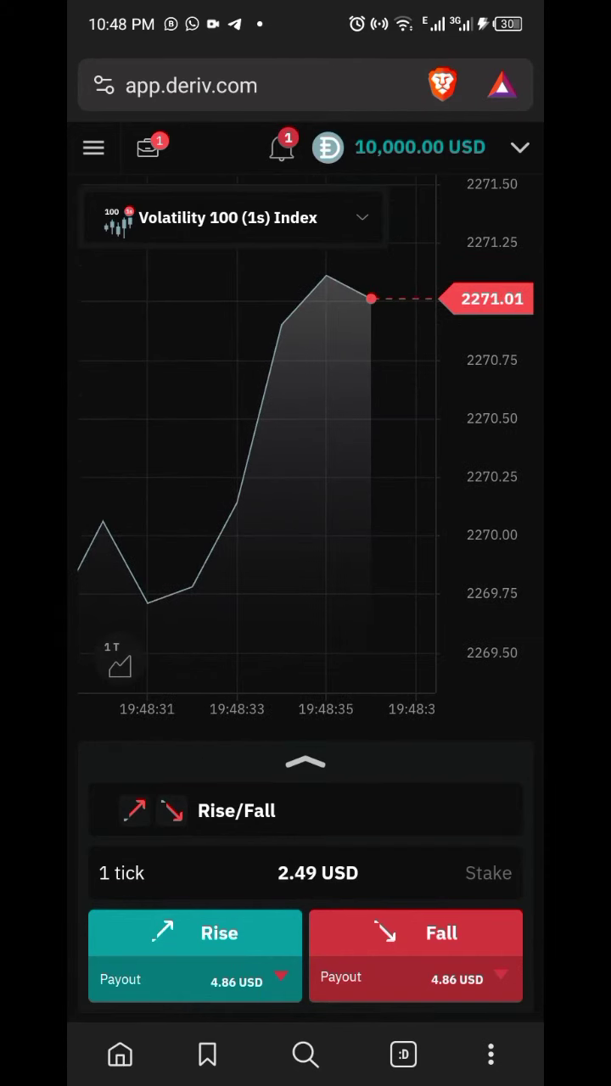
{"action": "left_click", "coordinate": [403, 1055]}
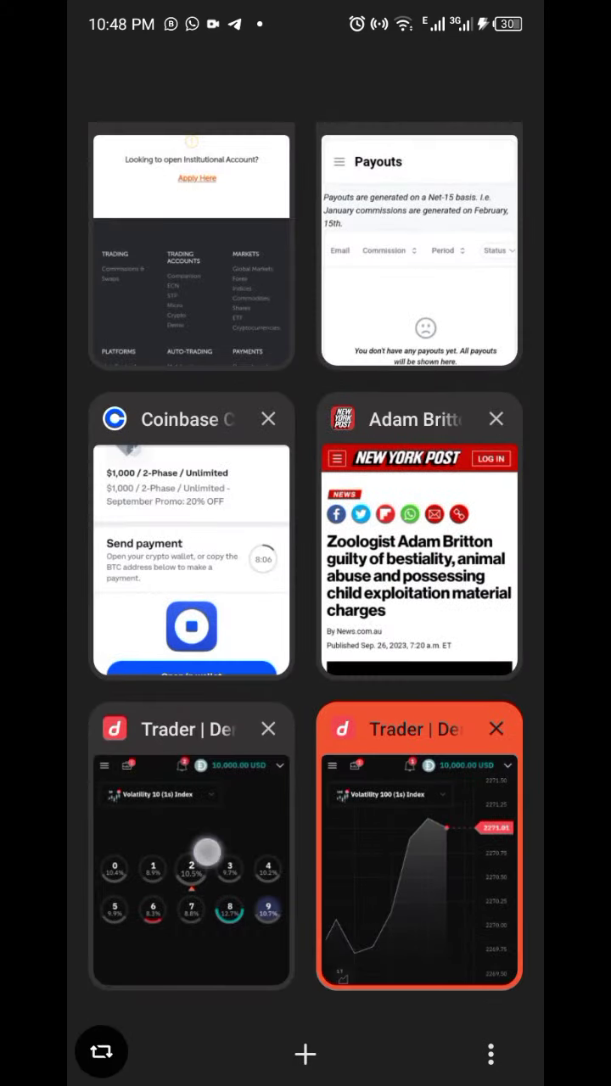
{"action": "left_click", "coordinate": [207, 851]}
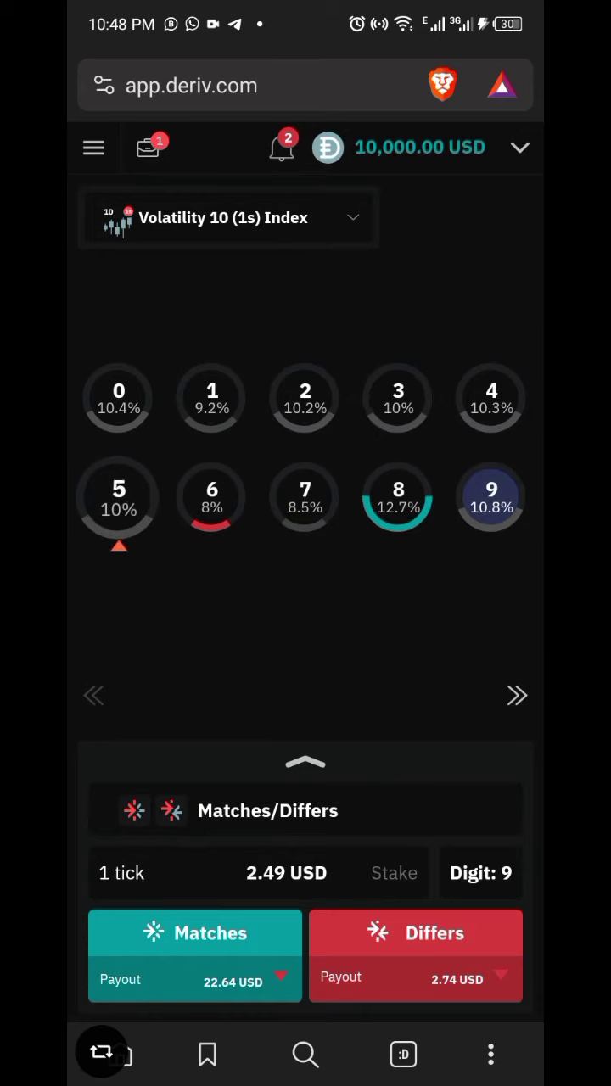
{"action": "left_click", "coordinate": [403, 1055]}
{"action": "left_click", "coordinate": [414, 854]}
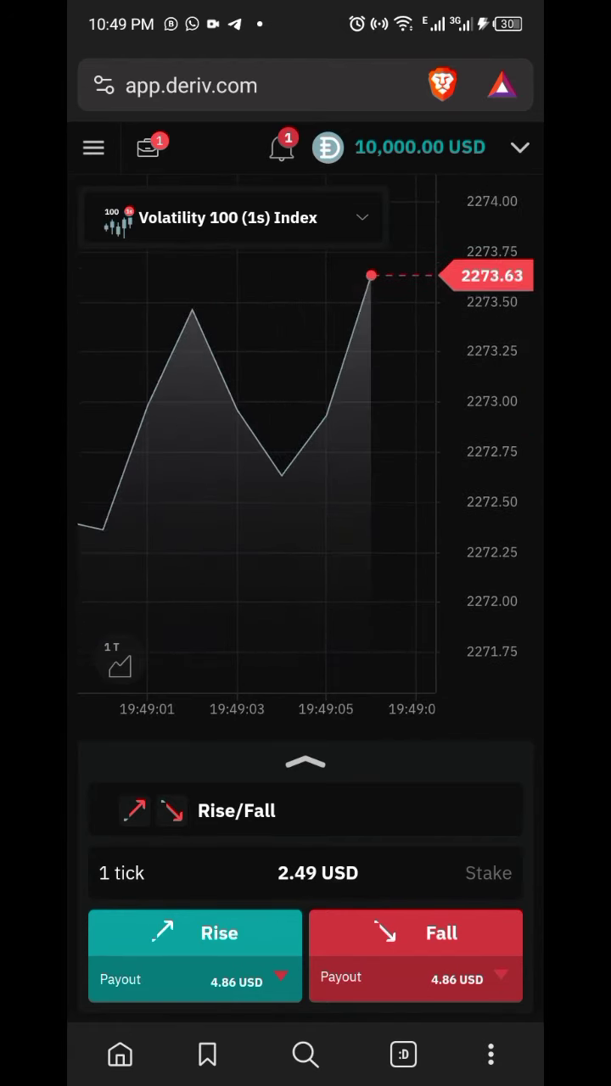
Open the site navigation menu and expand the Deriv platform list
{"action": "left_click", "coordinate": [94, 148]}
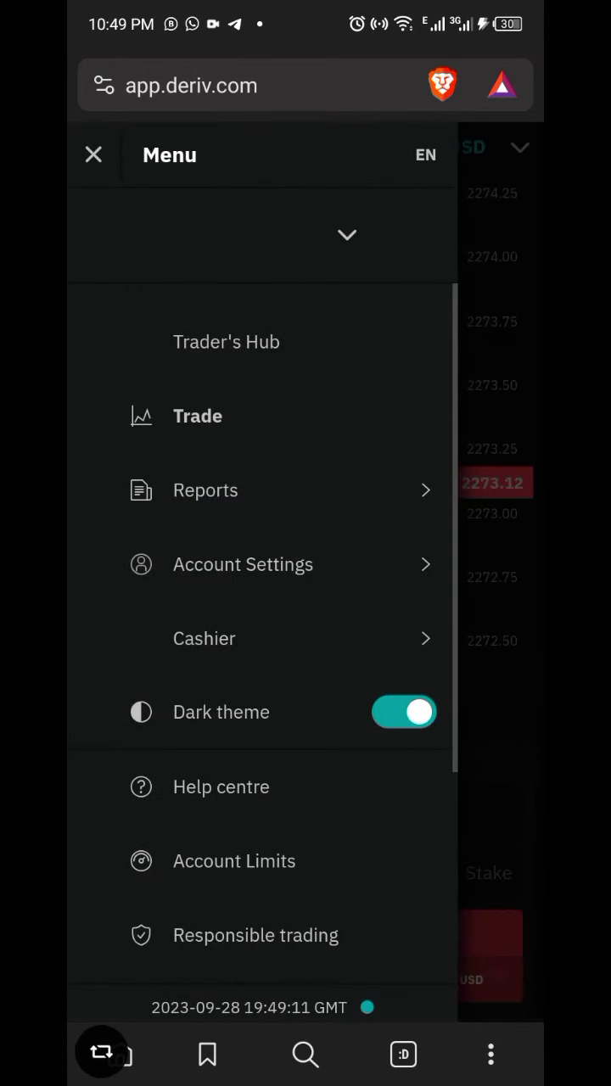
{"action": "left_click", "coordinate": [347, 235]}
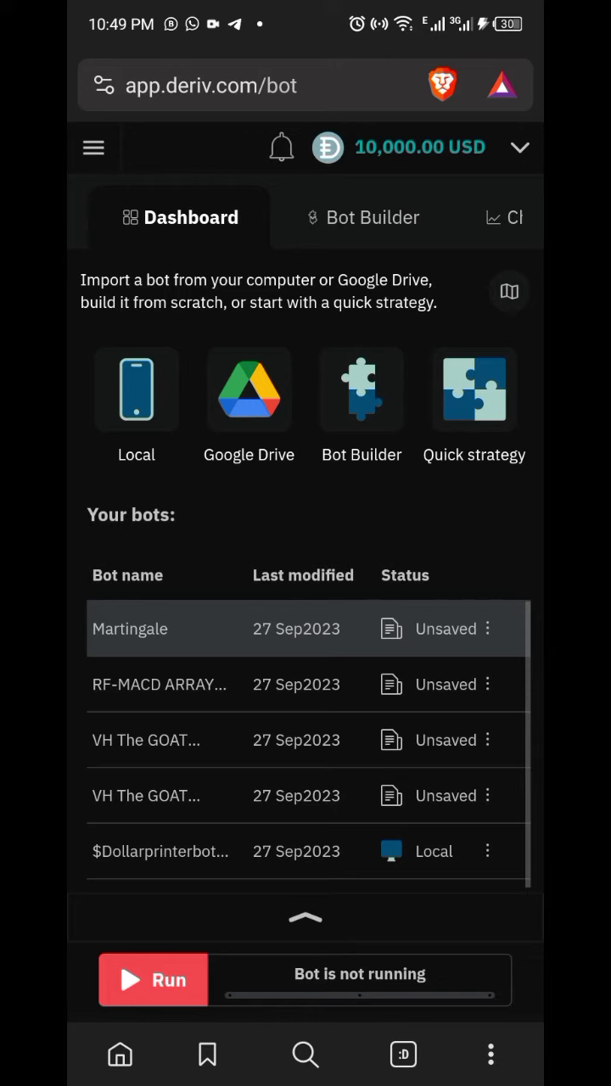
Start a quick strategy on Volatility 100 (1s) Index with Even/Odd as the trade type
{"action": "left_click", "coordinate": [474, 392]}
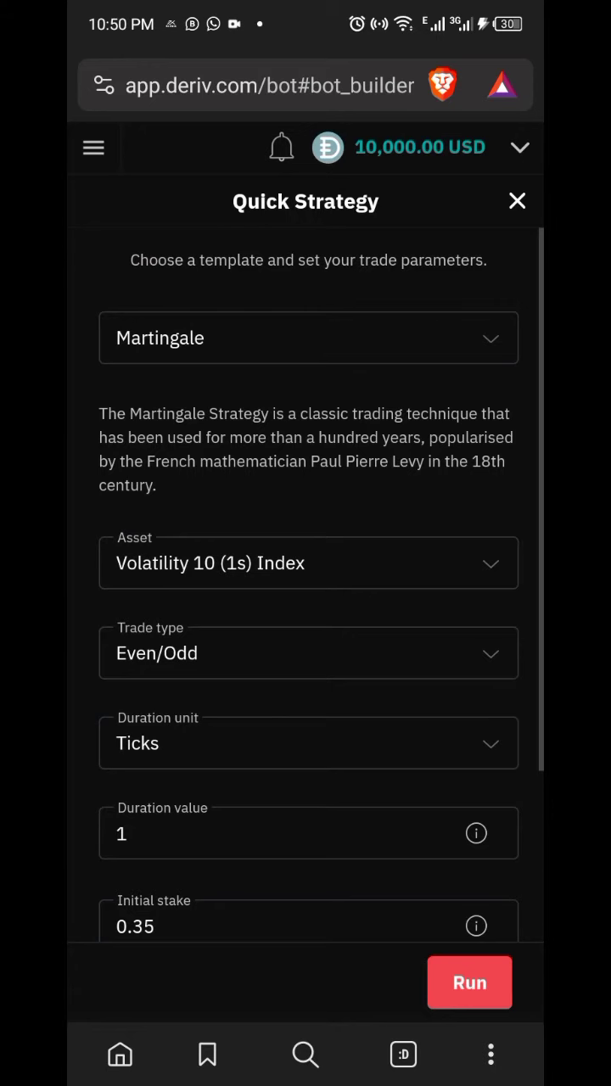
{"action": "left_click_drag", "start_coordinate": [281, 781], "coordinate": [351, 577]}
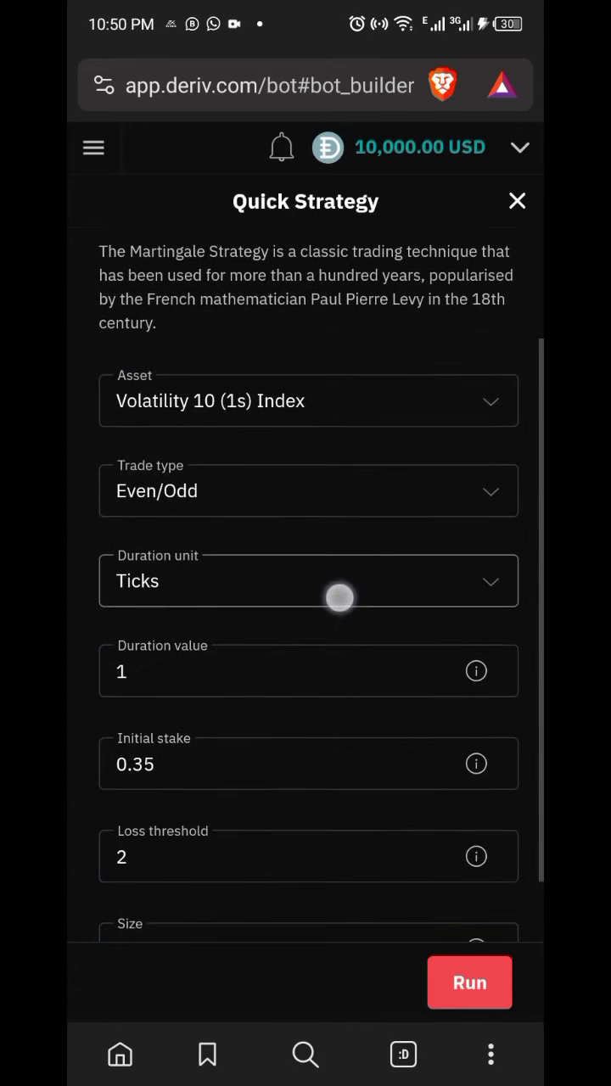
{"action": "left_click", "coordinate": [460, 370]}
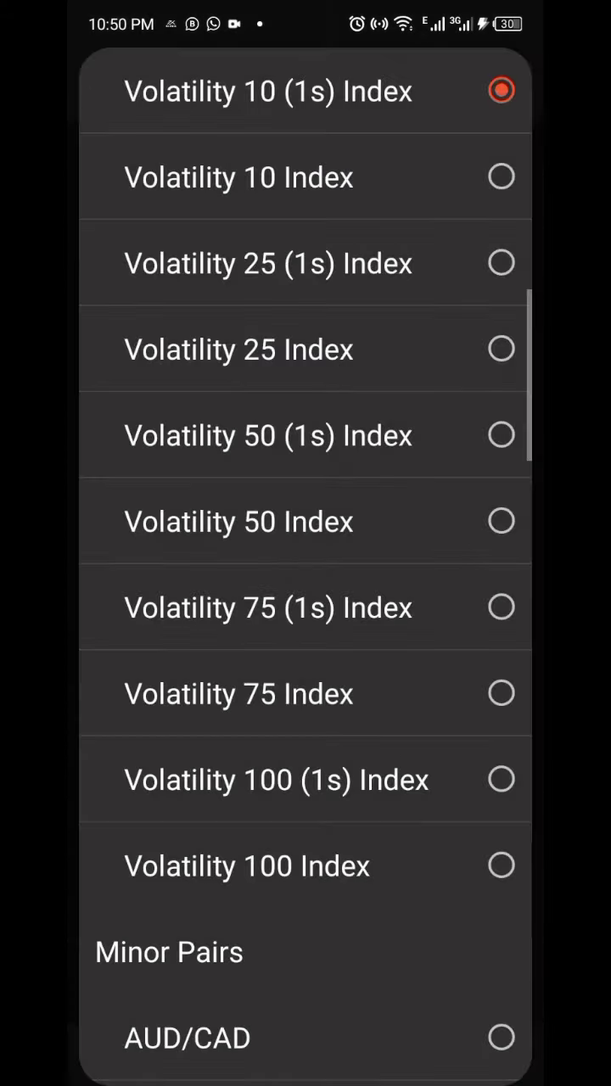
{"action": "mouse_move", "coordinate": [322, 653]}
{"action": "left_mouse_down"}
{"action": "mouse_move", "coordinate": [322, 589]}
{"action": "mouse_move", "coordinate": [351, 493]}
{"action": "mouse_move", "coordinate": [303, 594]}
{"action": "mouse_move", "coordinate": [300, 657]}
{"action": "left_mouse_up"}
{"action": "left_click", "coordinate": [294, 684]}
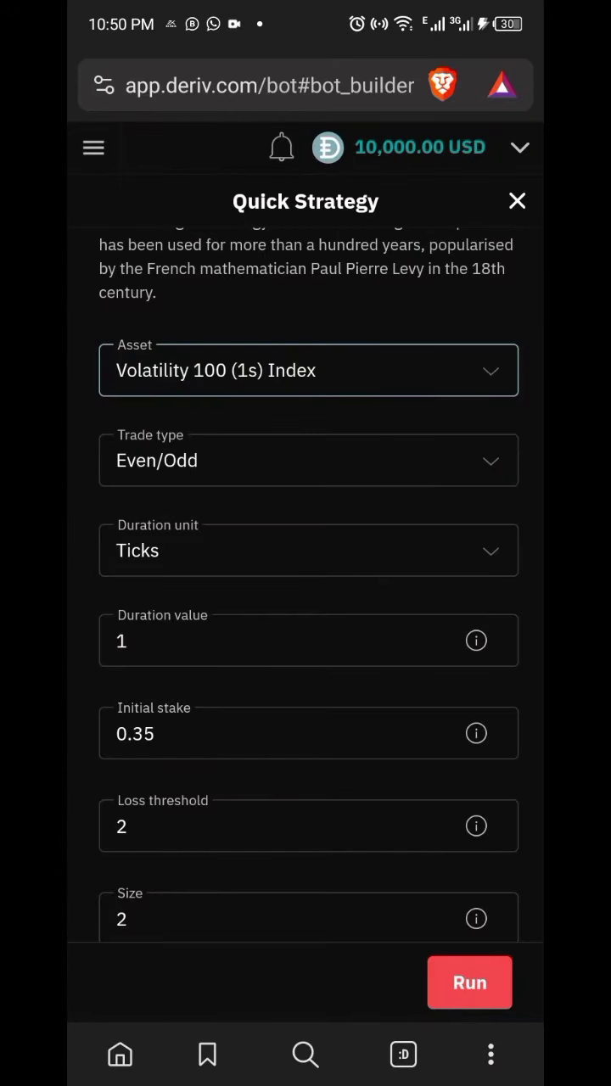
{"action": "left_click", "coordinate": [458, 447]}
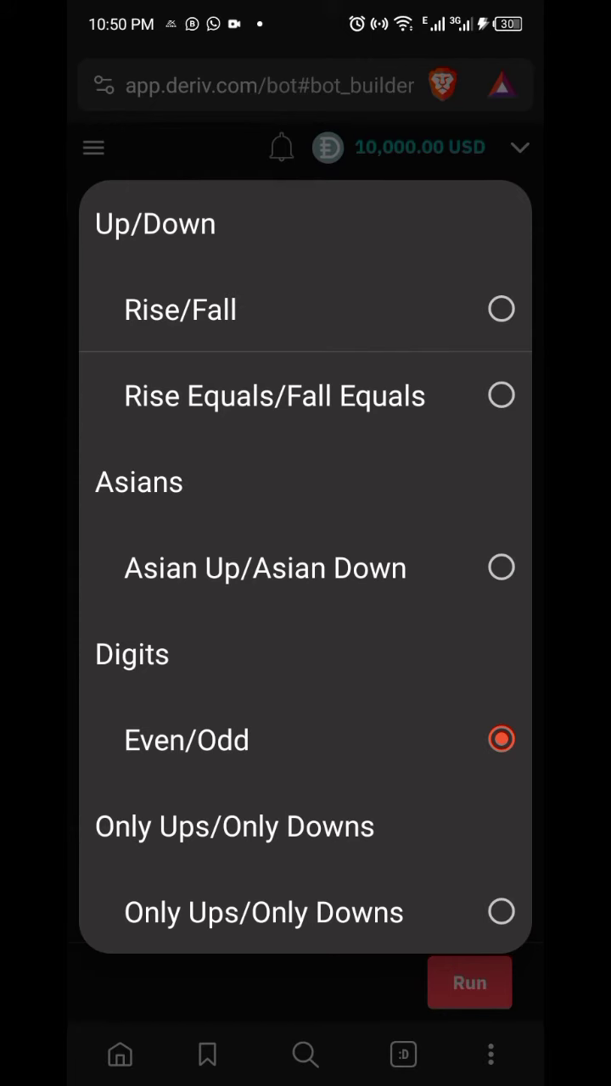
{"action": "left_click", "coordinate": [294, 738]}
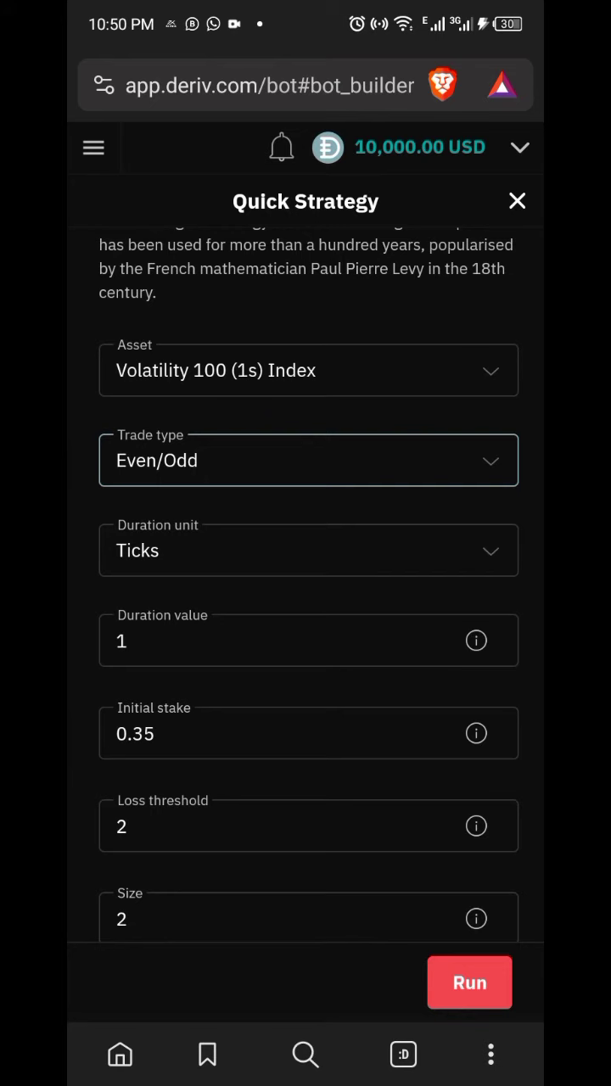
{"action": "left_click_drag", "start_coordinate": [281, 841], "coordinate": [308, 648]}
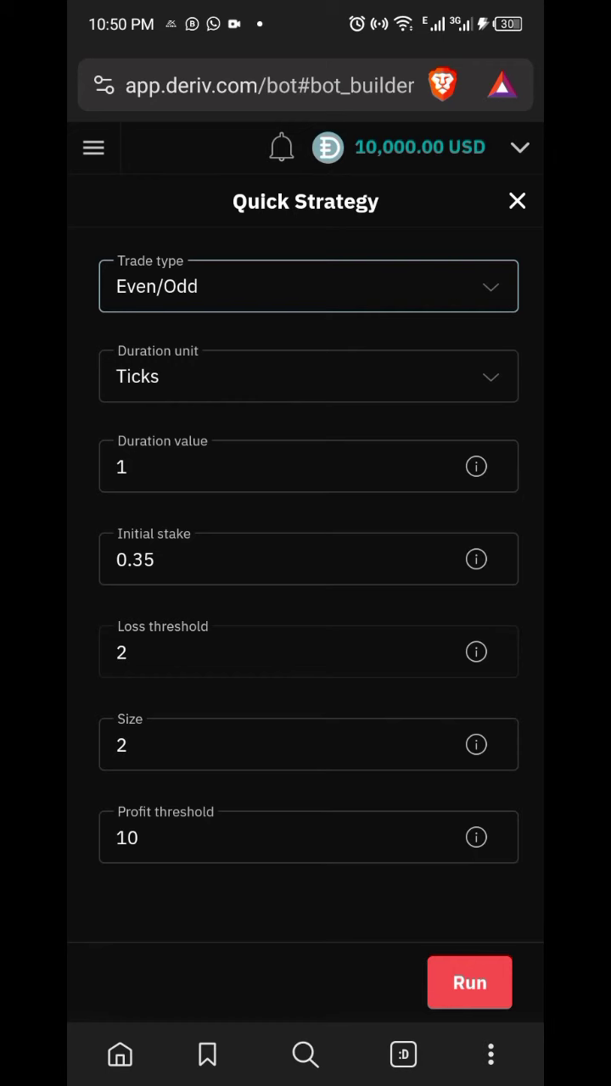
Replace the quick strategy's 0.35 initial stake with 2
{"action": "left_click", "coordinate": [293, 560]}
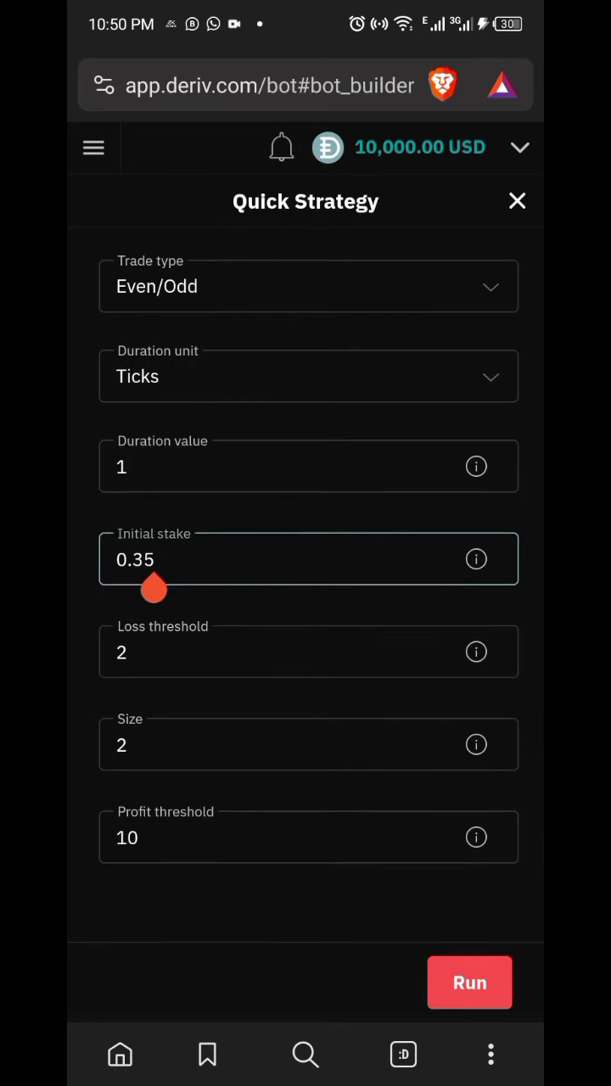
{"action": "key", "text": "BackSpace"}
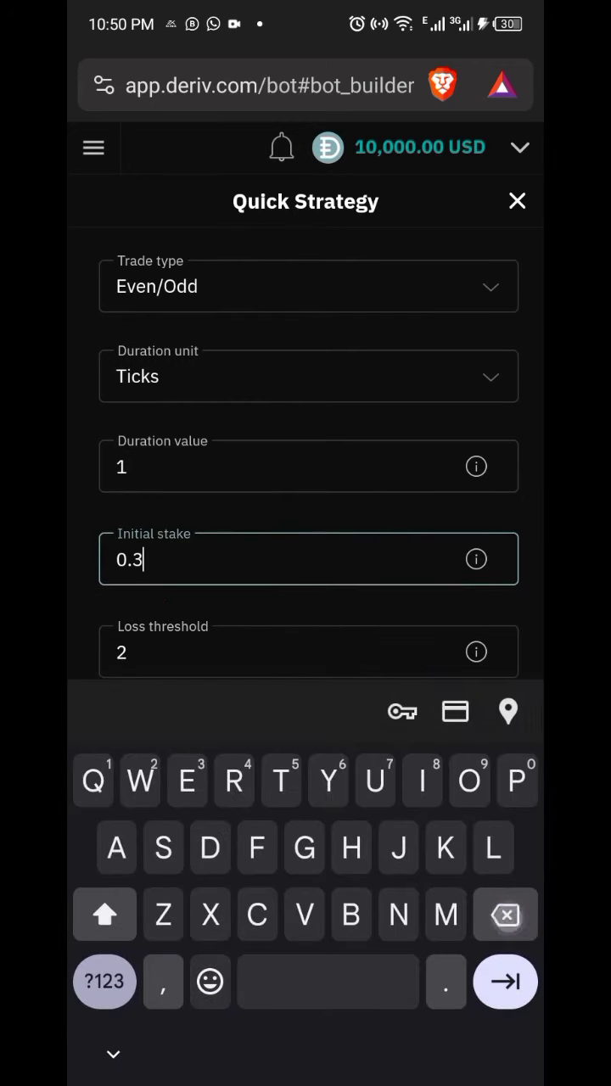
{"action": "key", "text": "BackSpace"}
{"action": "key", "text": "BackSpace"}
{"action": "key", "text": "BackSpace"}
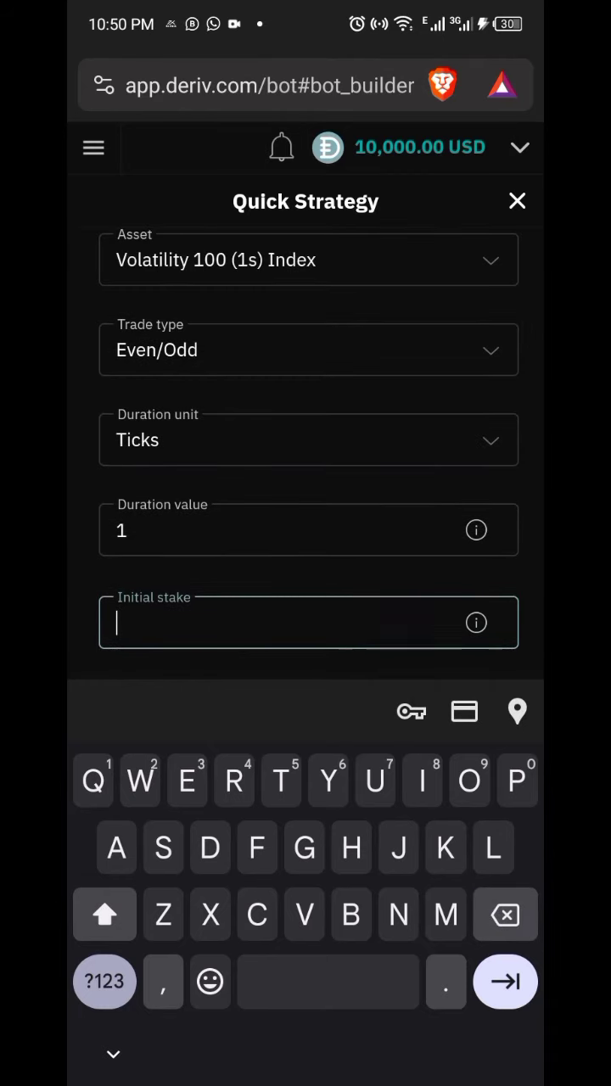
{"action": "left_click", "coordinate": [103, 981]}
{"action": "type", "text": "2"}
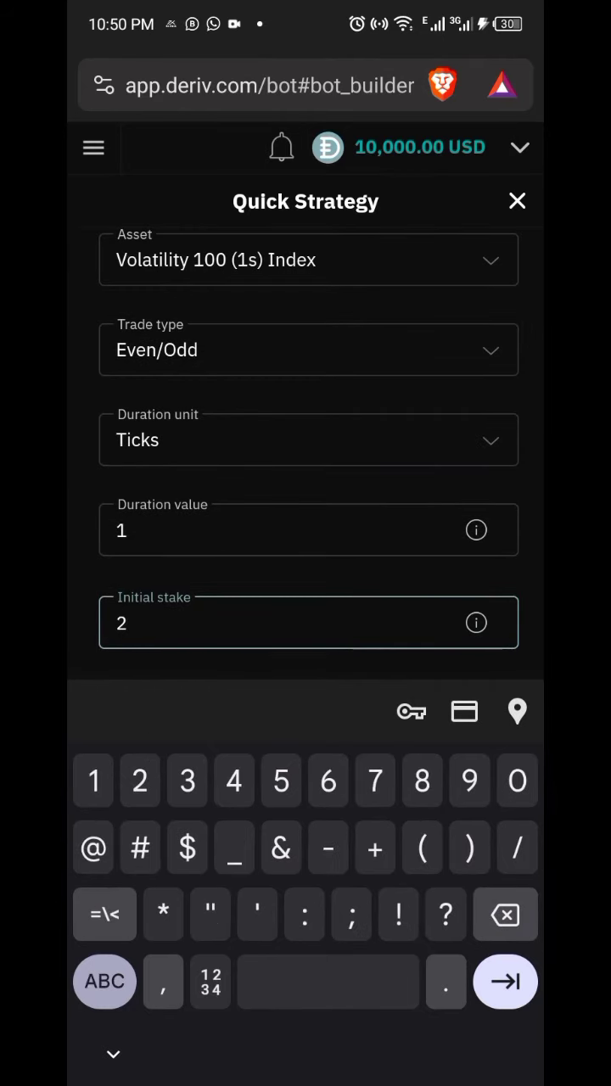
{"action": "left_click", "coordinate": [113, 1053]}
{"action": "scroll", "coordinate": [325, 594], "scroll_direction": "down", "scroll_amount": 2}
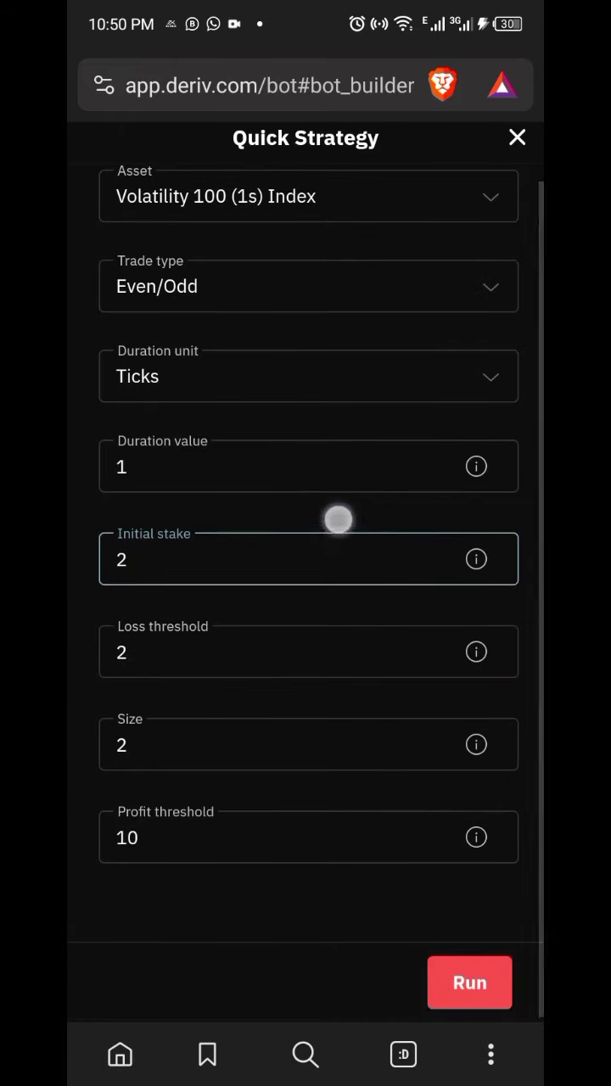
{"action": "scroll", "coordinate": [306, 551], "scroll_direction": "up", "scroll_amount": 2}
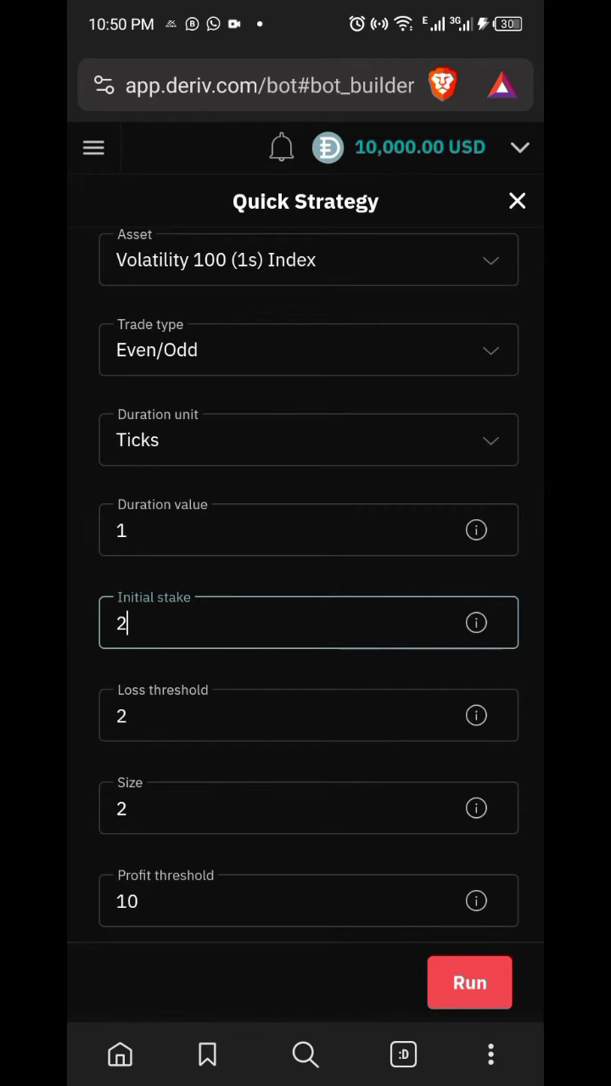
{"action": "left_click_drag", "start_coordinate": [381, 878], "coordinate": [425, 582]}
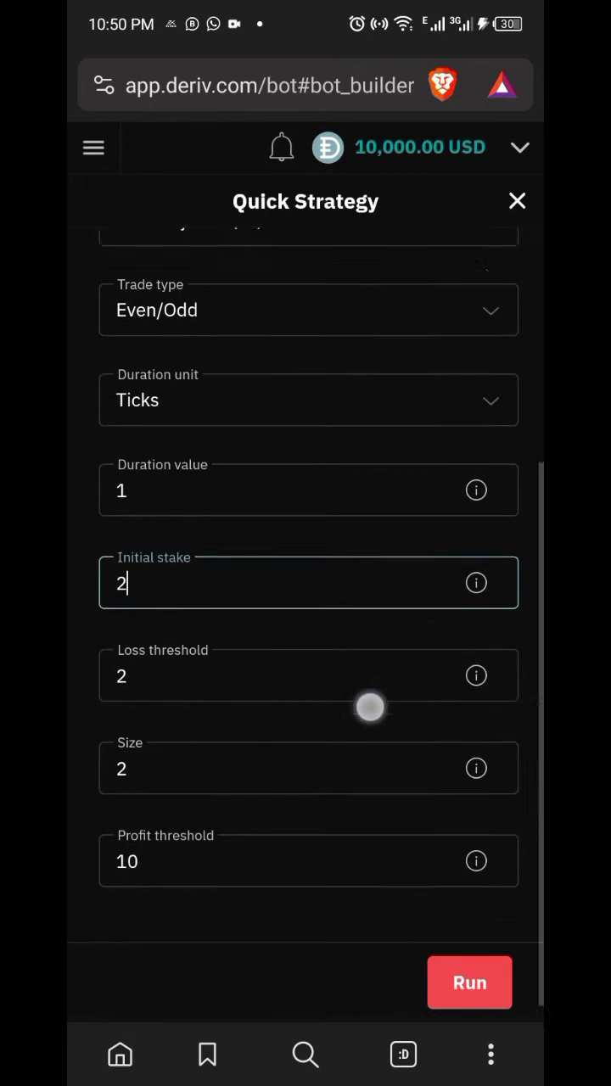
{"action": "left_click_drag", "start_coordinate": [370, 707], "coordinate": [370, 1018]}
{"action": "left_click_drag", "start_coordinate": [359, 815], "coordinate": [359, 450]}
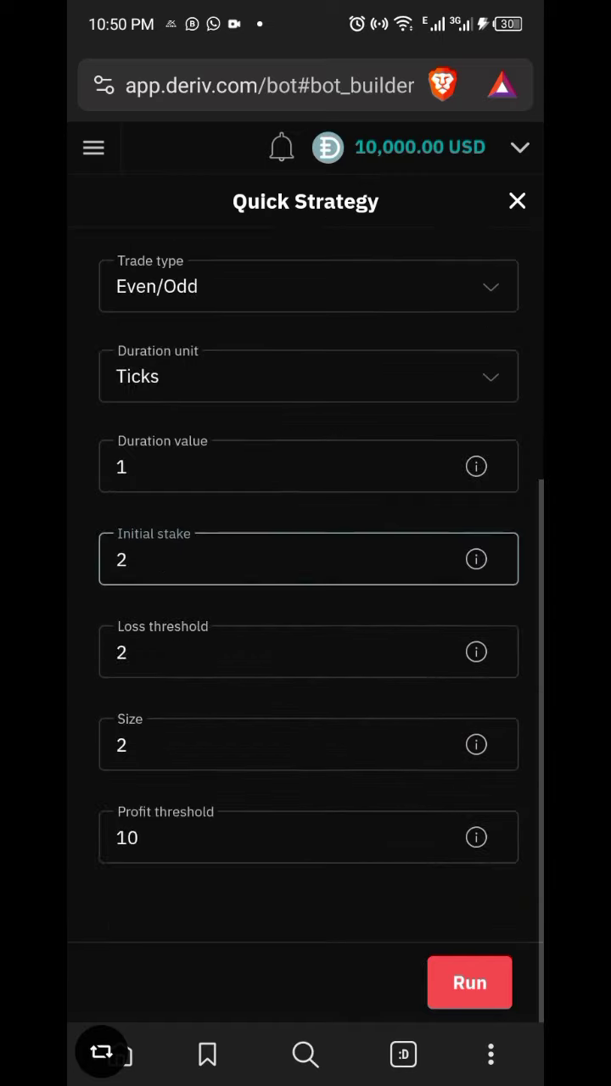
Run the bot, stop it before any trade, and check the empty Transactions list
{"action": "left_click", "coordinate": [470, 982]}
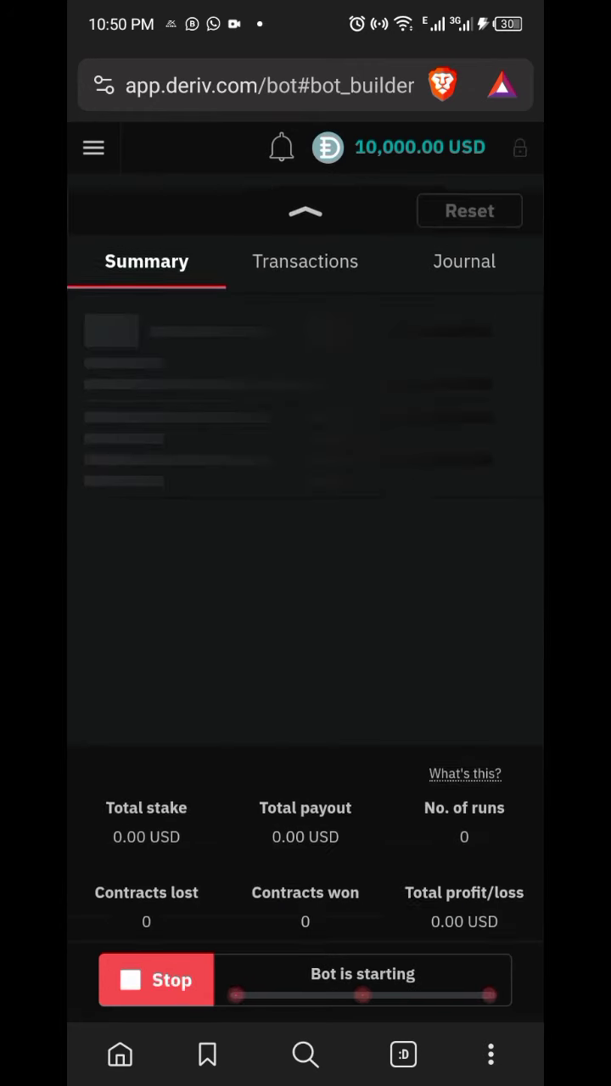
{"action": "left_click", "coordinate": [157, 980]}
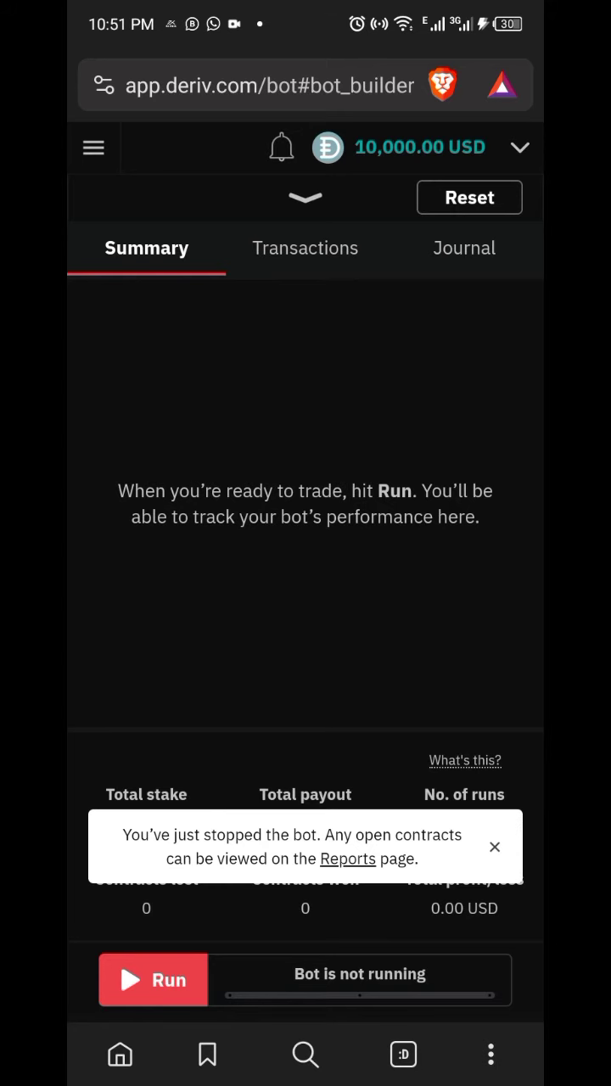
{"action": "left_click", "coordinate": [296, 222]}
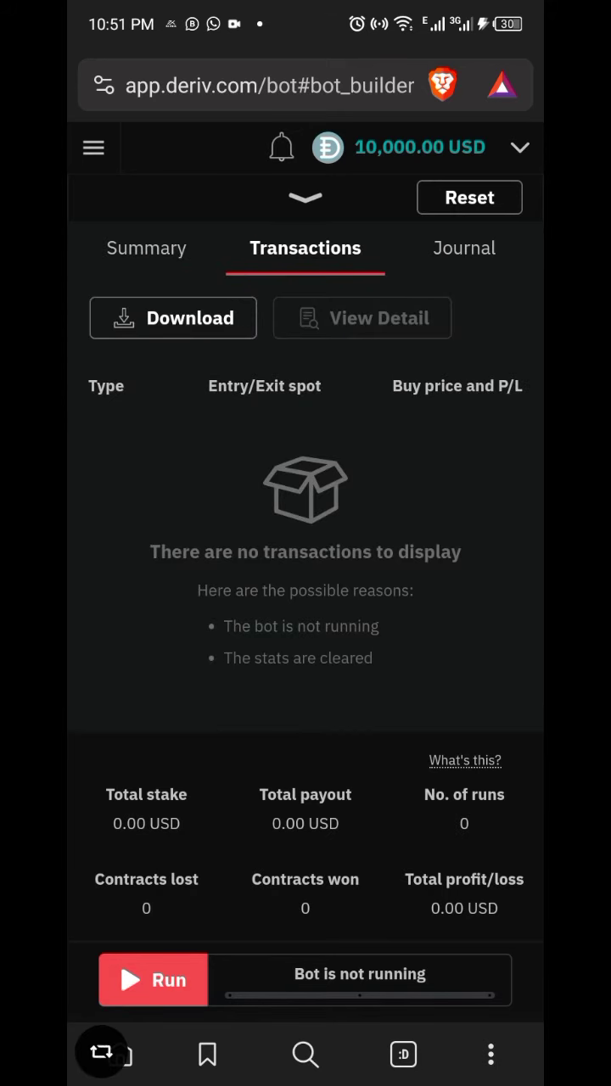
Set the trade type to Matches/Differs and contract type to Differs, revealing the Prediction field
{"action": "left_click", "coordinate": [306, 197]}
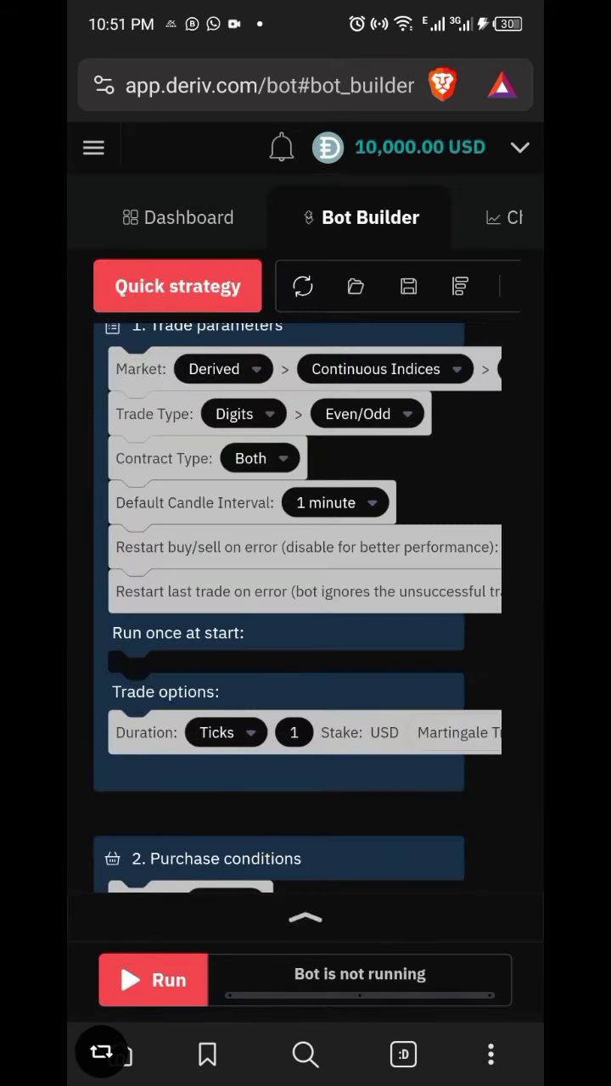
{"action": "left_click", "coordinate": [407, 411]}
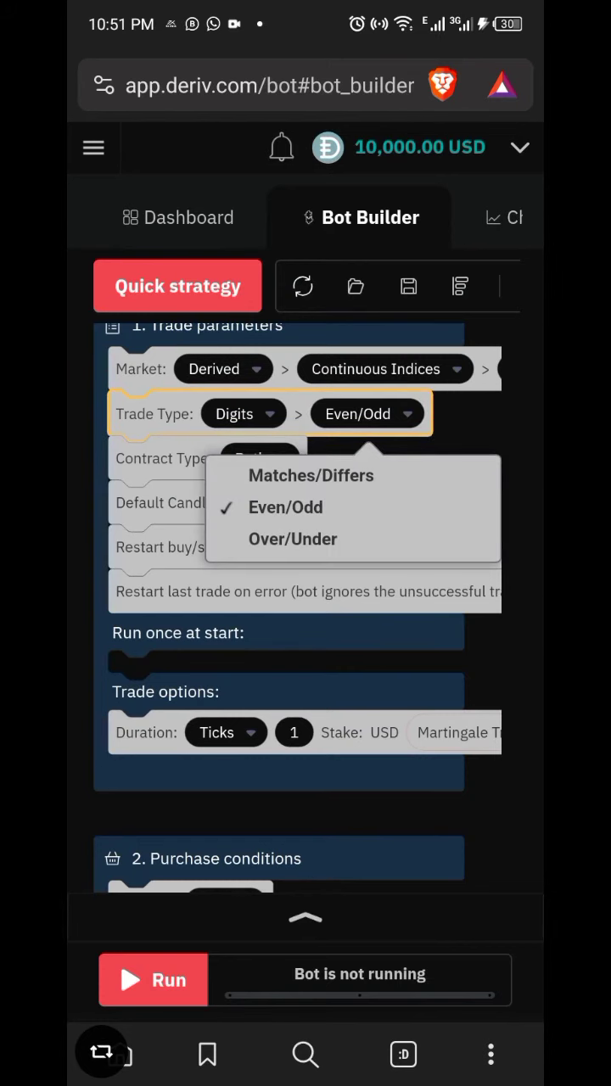
{"action": "left_click", "coordinate": [372, 488]}
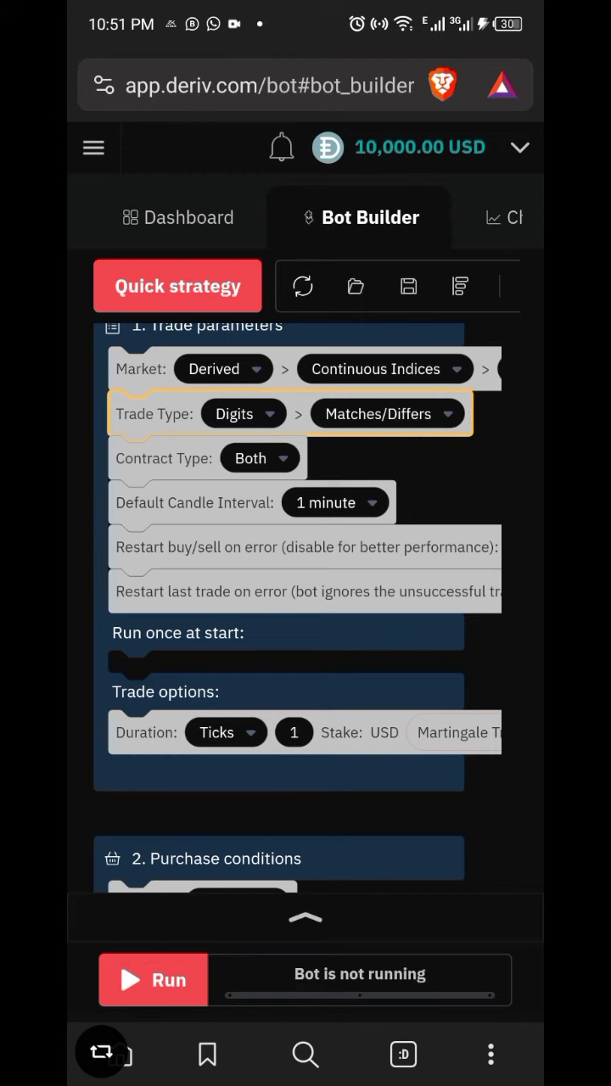
{"action": "left_click", "coordinate": [254, 459]}
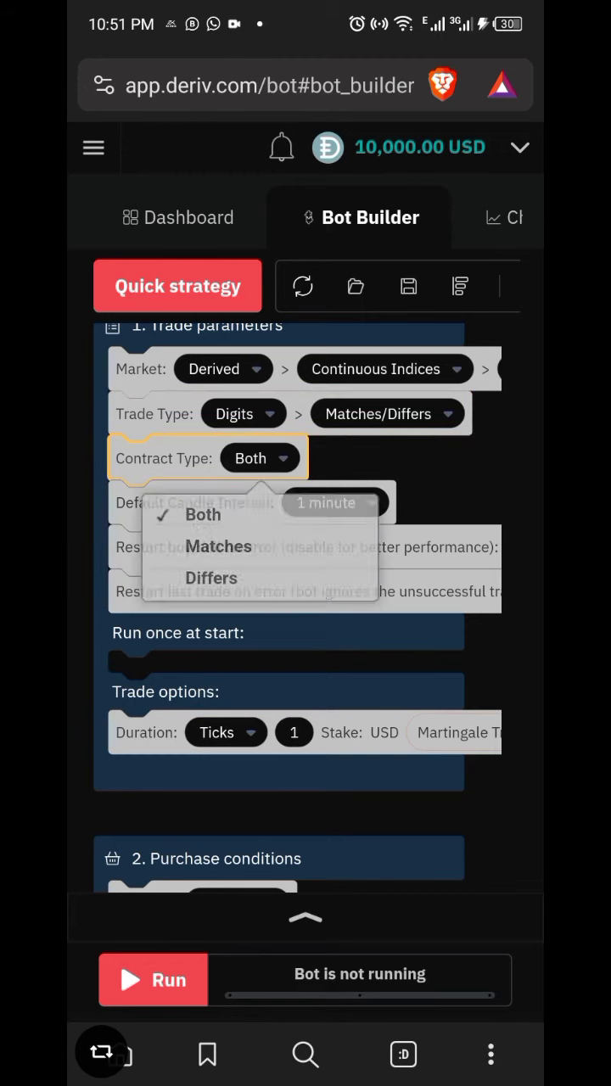
{"action": "left_click", "coordinate": [282, 579]}
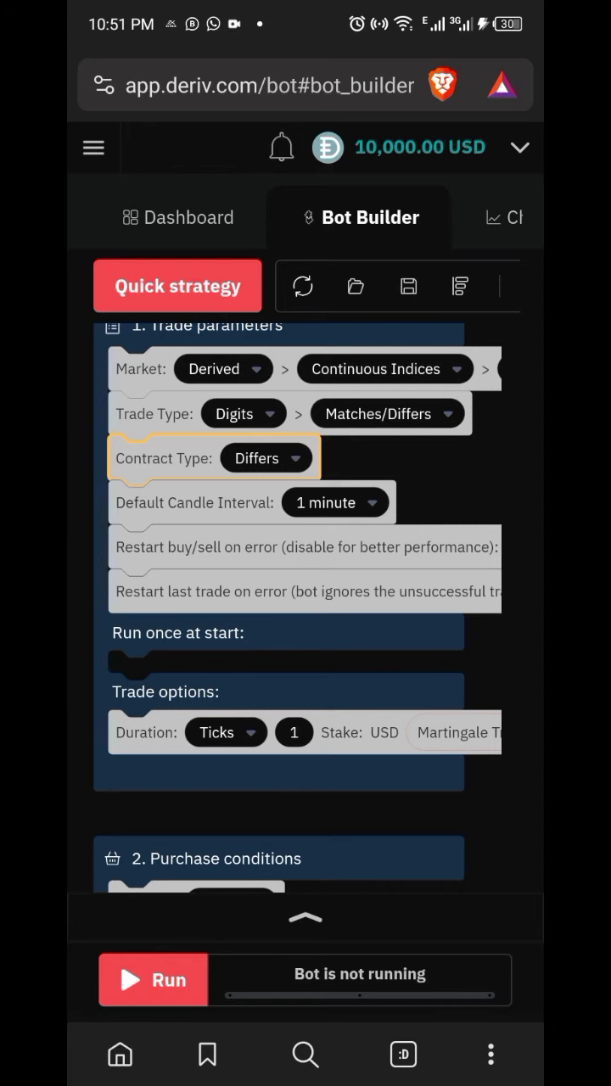
{"action": "mouse_move", "coordinate": [395, 792]}
{"action": "left_mouse_down"}
{"action": "mouse_move", "coordinate": [202, 602]}
{"action": "mouse_move", "coordinate": [124, 630]}
{"action": "left_mouse_up"}
{"action": "left_click_drag", "start_coordinate": [302, 713], "coordinate": [134, 708]}
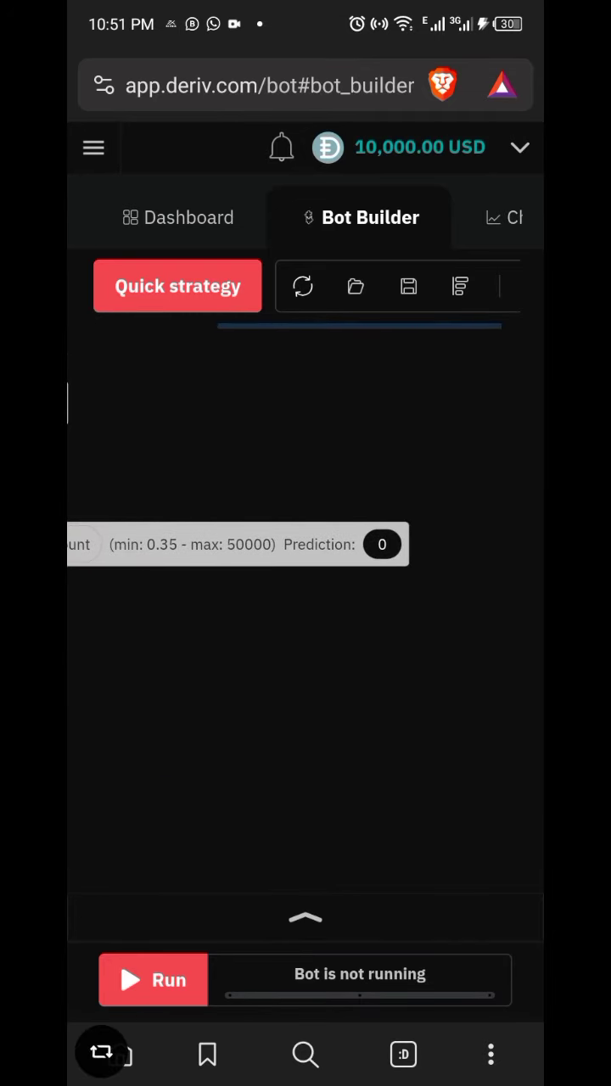
{"action": "left_click", "coordinate": [403, 1055]}
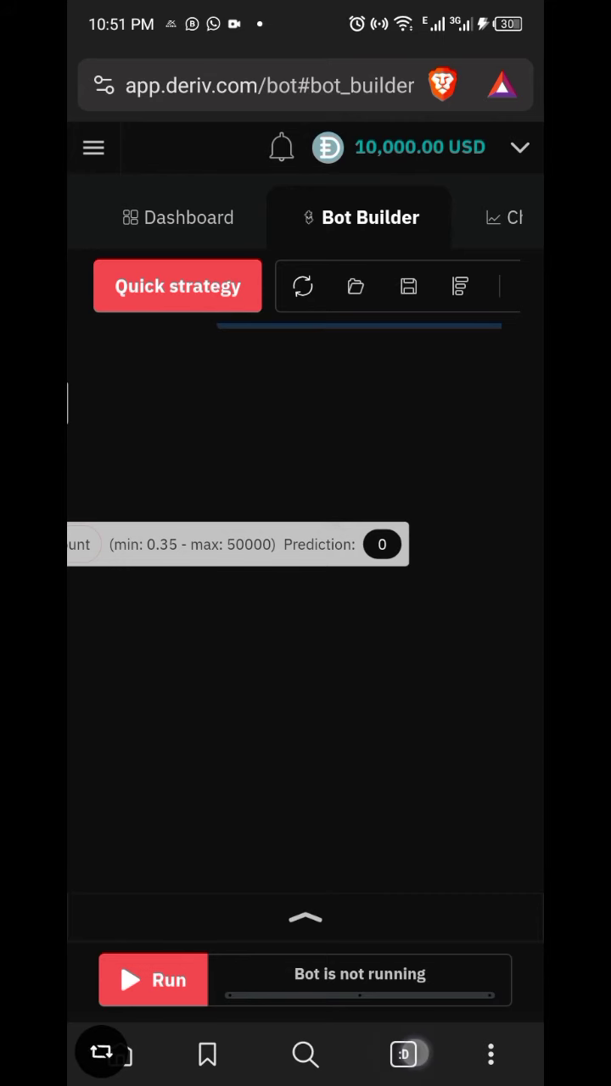
Review the Volatility 10 (1s) Index digit statistics on the Trader tab
{"action": "left_click", "coordinate": [191, 849]}
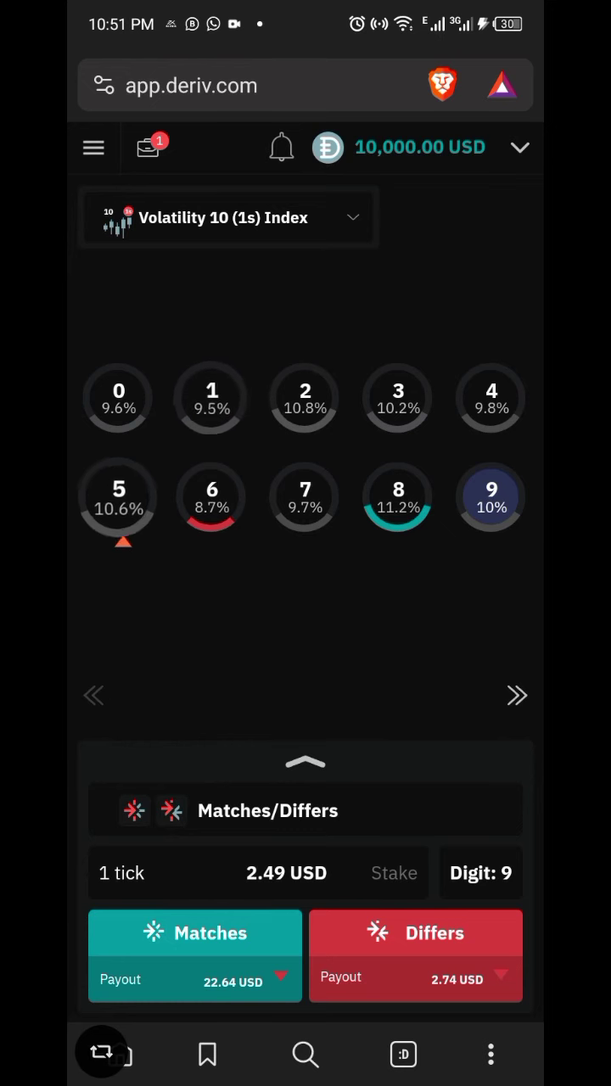
{"action": "left_click", "coordinate": [403, 1054]}
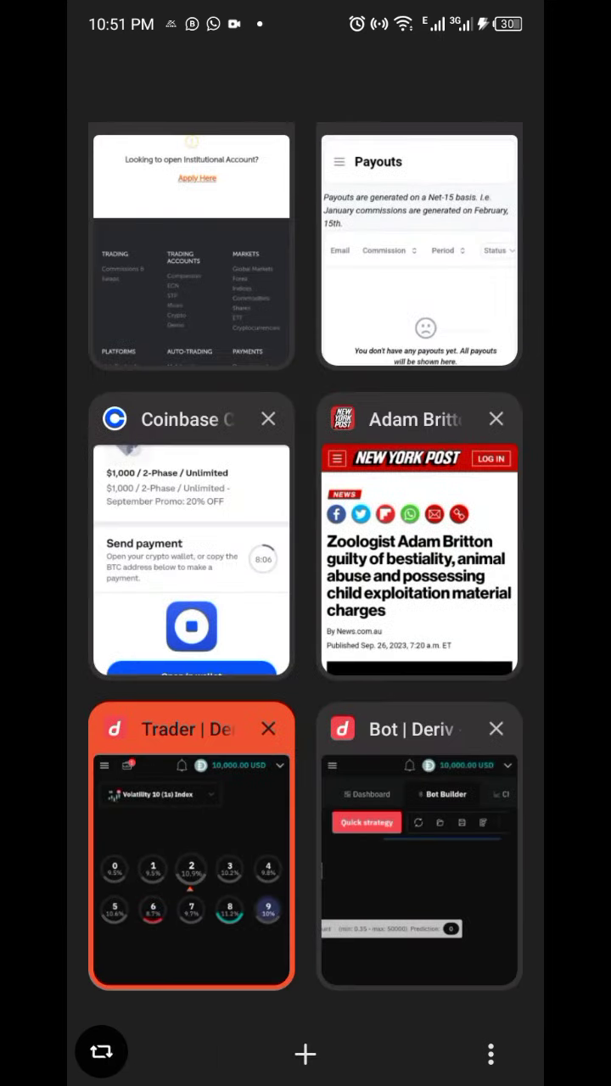
Back on the Bot tab, set the Differs prediction digit to 6
{"action": "left_click", "coordinate": [410, 839]}
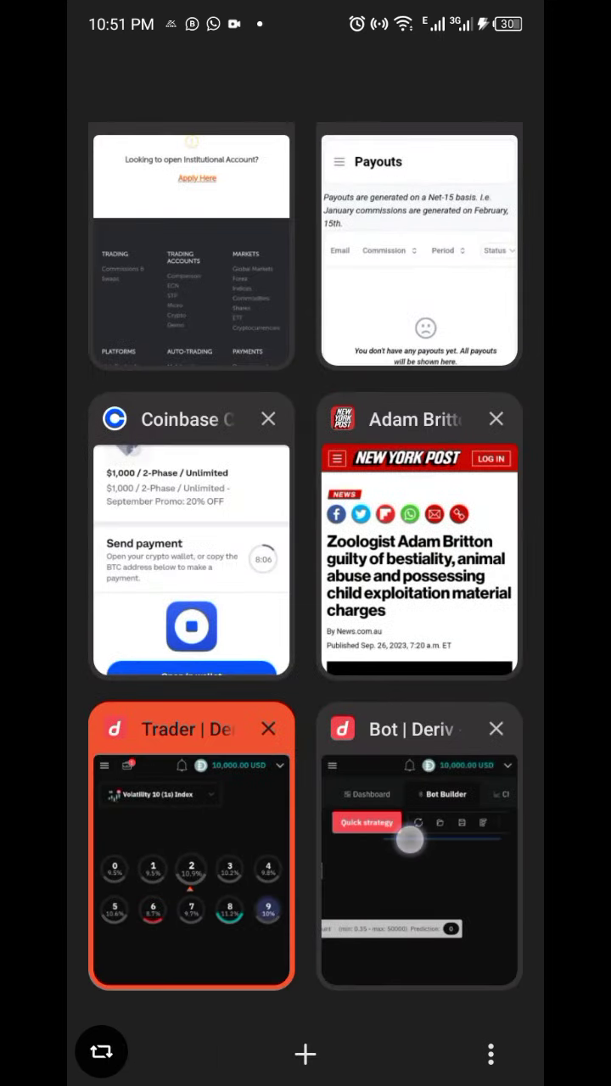
{"action": "left_click", "coordinate": [382, 544]}
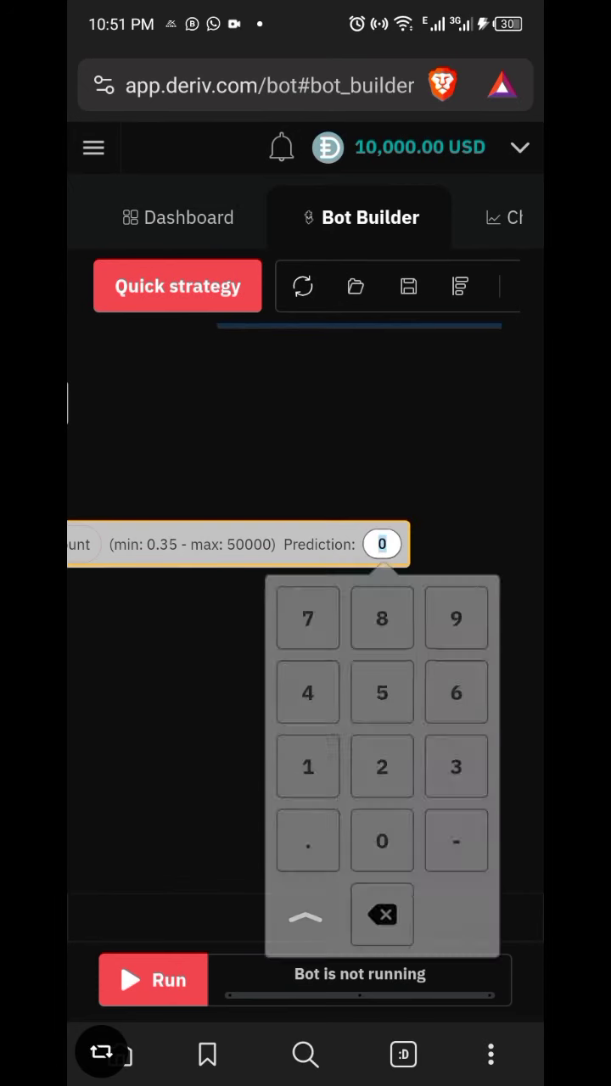
{"action": "left_click", "coordinate": [454, 717]}
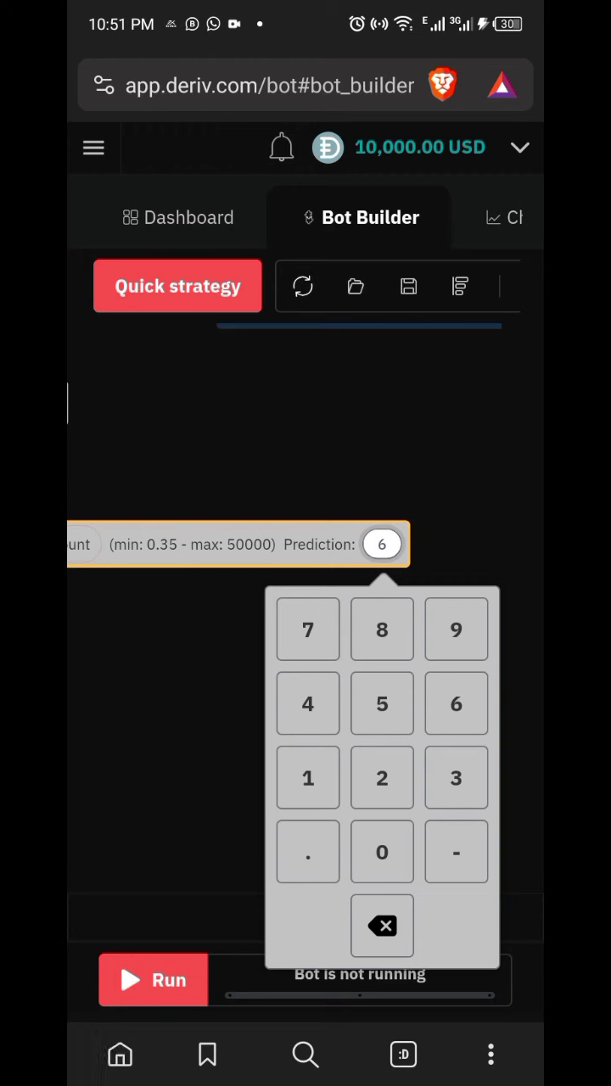
{"action": "left_click", "coordinate": [455, 704]}
{"action": "left_click", "coordinate": [382, 925]}
{"action": "left_click", "coordinate": [172, 805]}
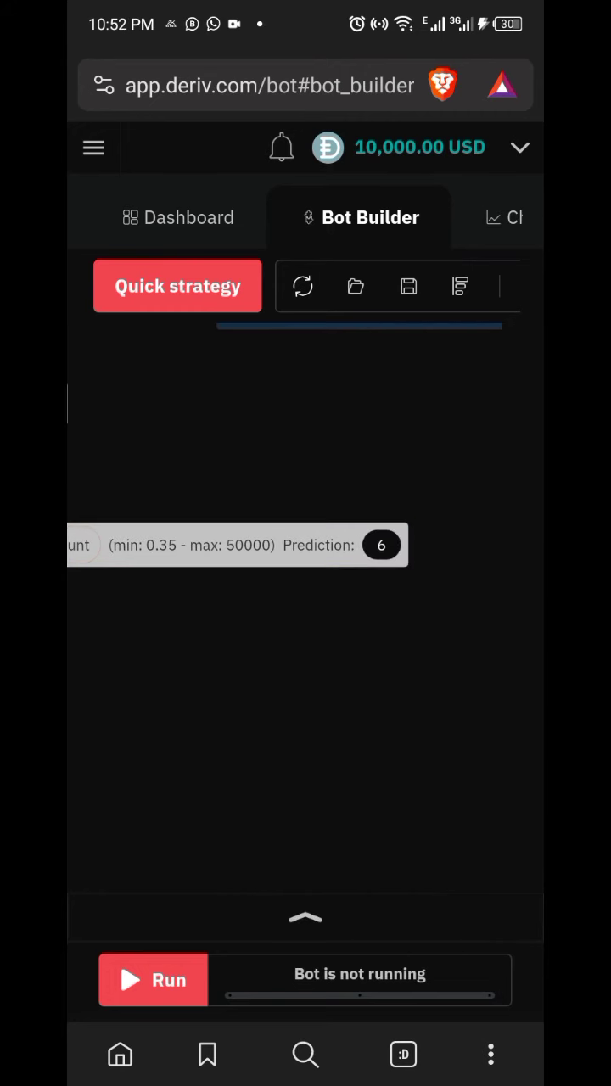
{"action": "left_click", "coordinate": [403, 1054]}
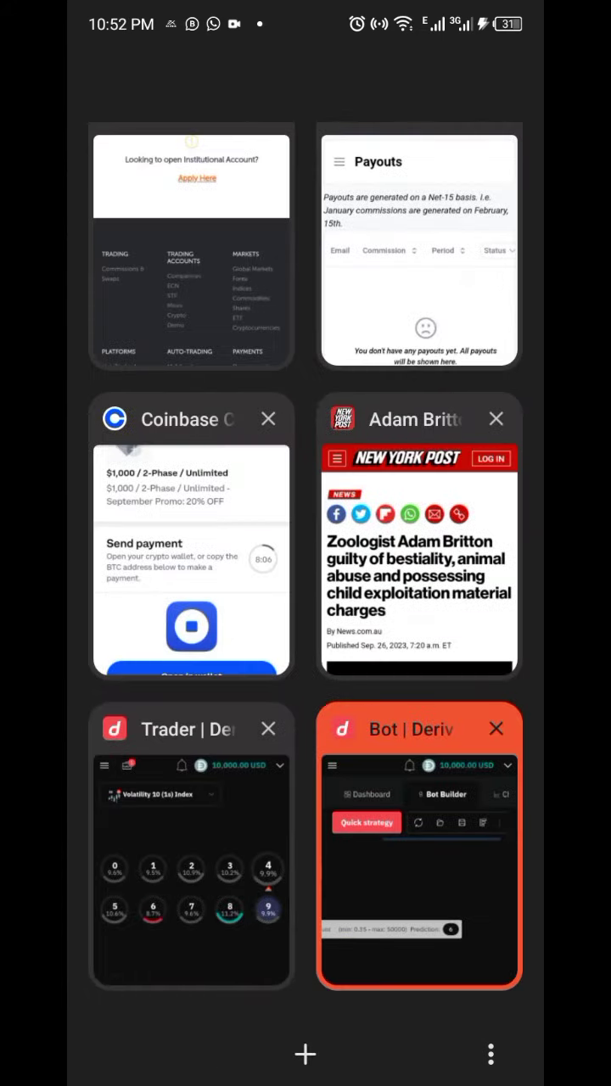
Recheck the Trader tab's digit statistics, then return to the Bot tab
{"action": "left_click", "coordinate": [203, 854]}
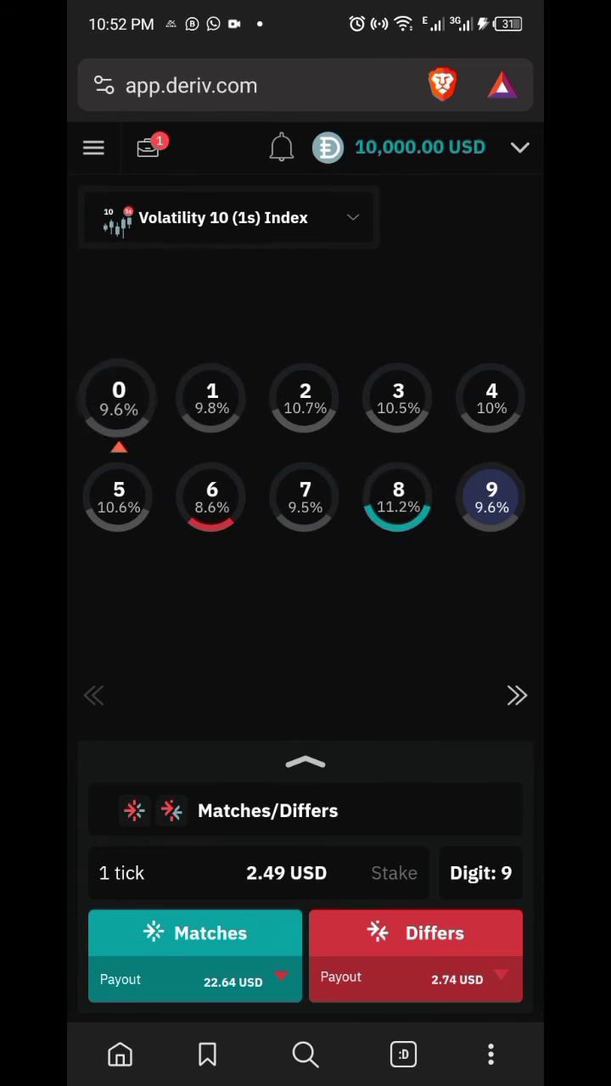
{"action": "left_click", "coordinate": [399, 1061]}
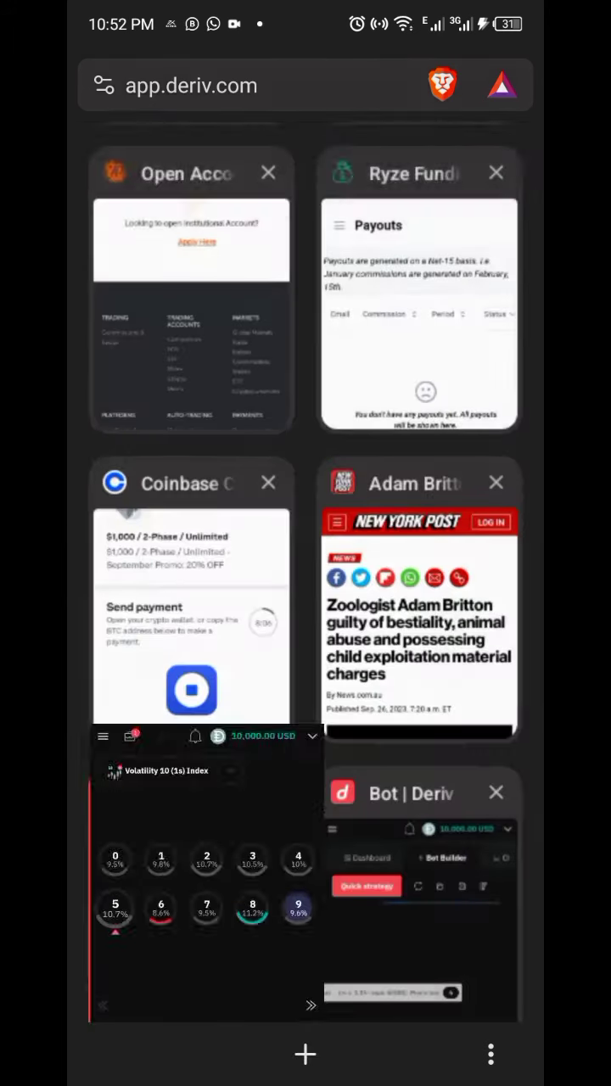
{"action": "left_click", "coordinate": [420, 836]}
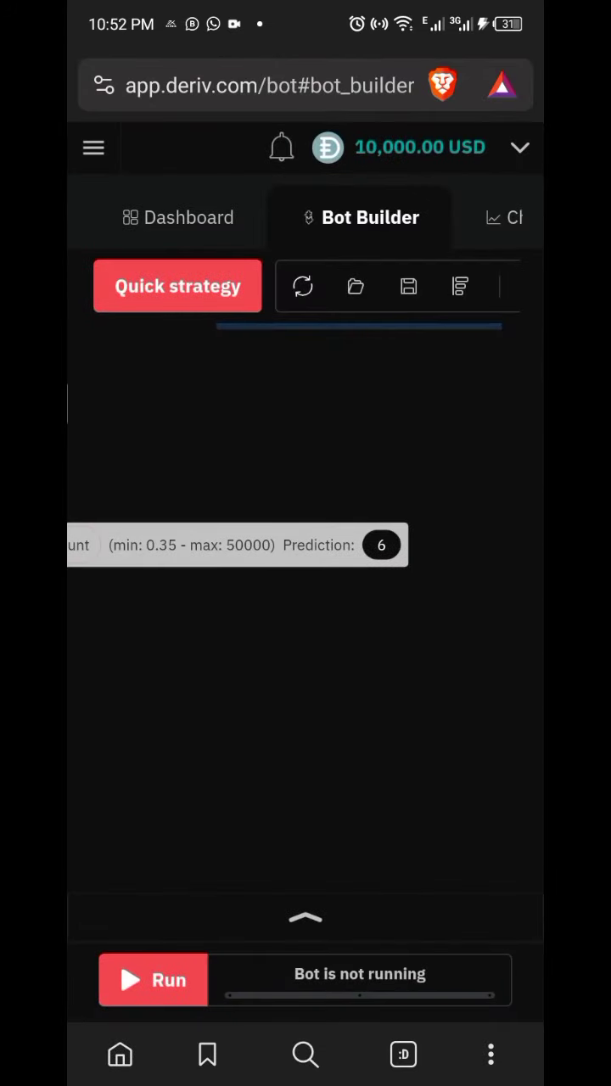
Run the bot until Transactions shows 7 winning Differs trades for +1.40 USD
{"action": "left_click", "coordinate": [144, 964]}
{"action": "left_click", "coordinate": [119, 959]}
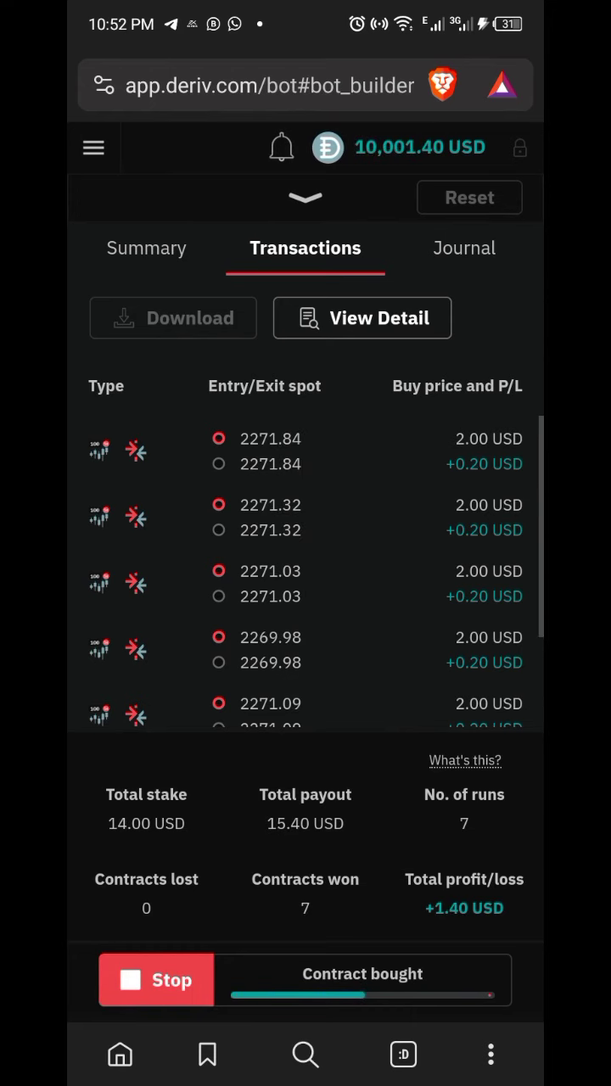
Check the Volatility 10 (1s) digit statistics in the Trader tab, then bring up the tab list
{"action": "left_click", "coordinate": [403, 1054]}
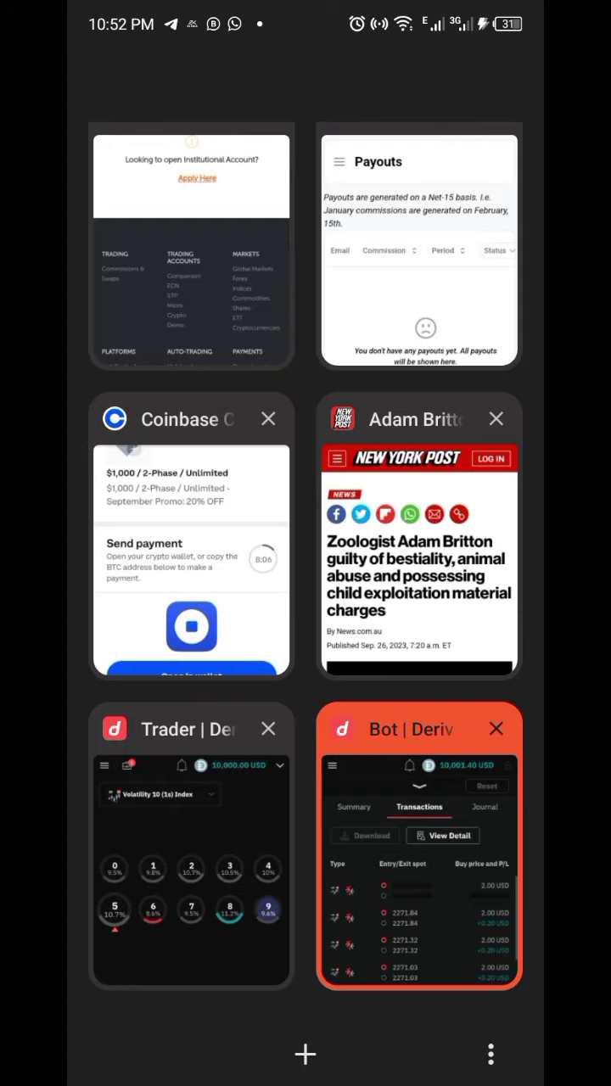
{"action": "left_click", "coordinate": [211, 847]}
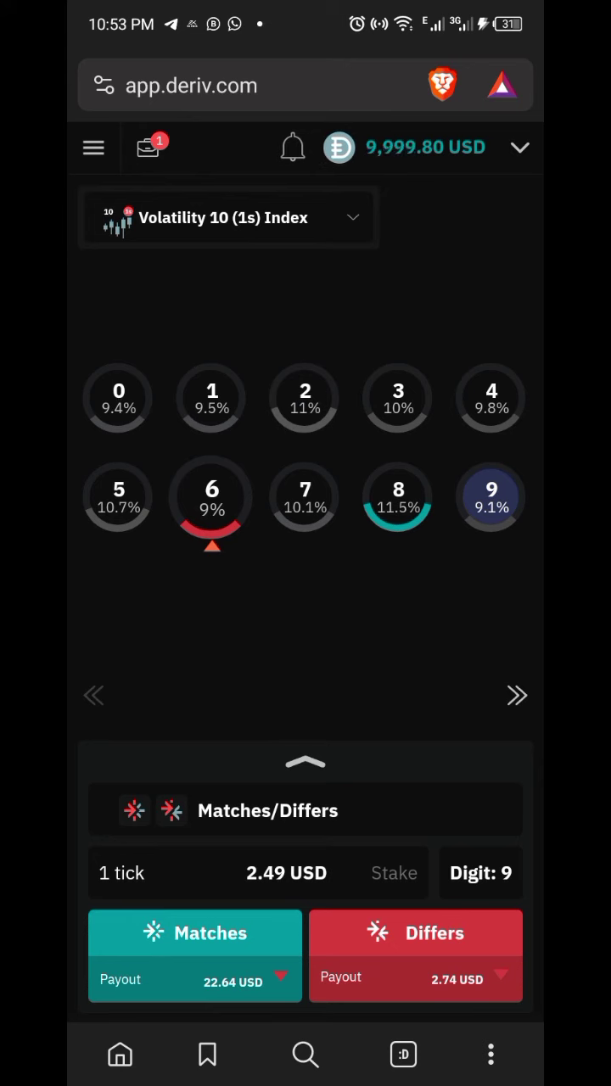
{"action": "left_click", "coordinate": [403, 1055]}
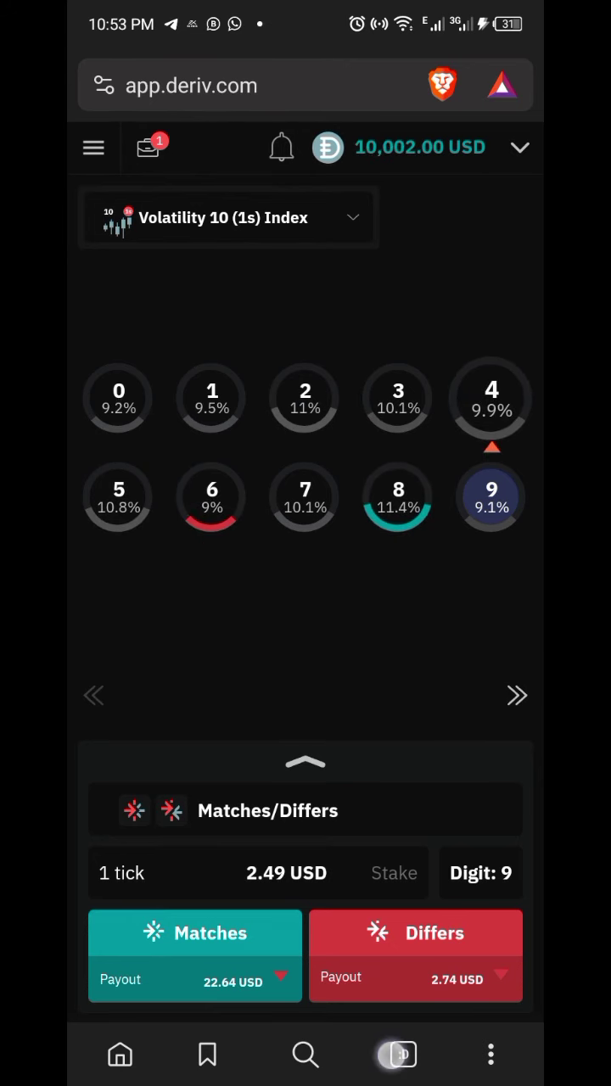
Back in the Bot tab, toggle the run panel to monitor Transactions reaching 19 wins and +3.80 USD
{"action": "left_click", "coordinate": [410, 862]}
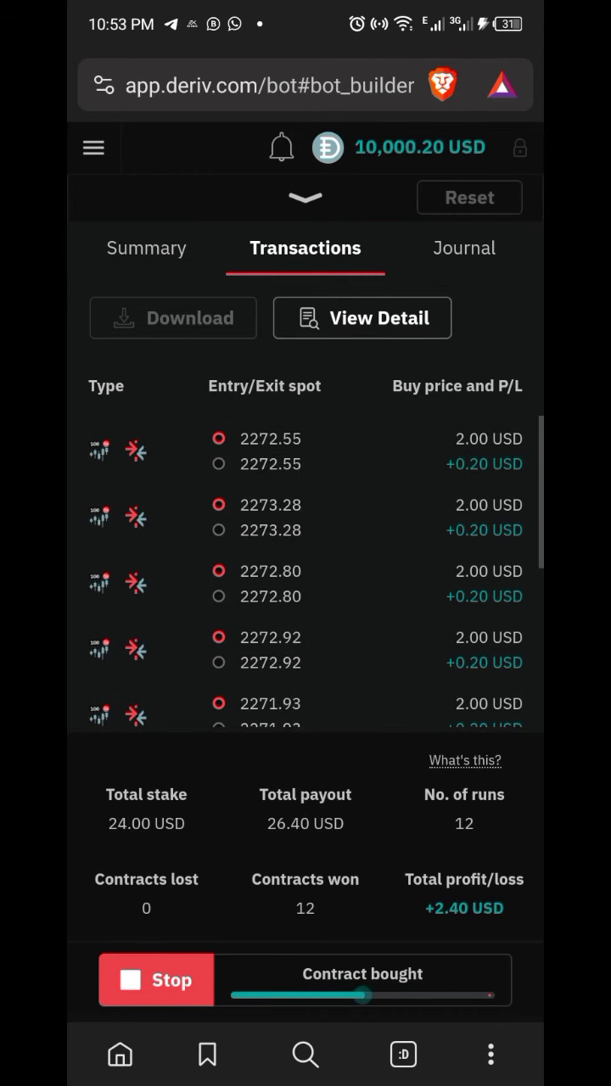
{"action": "left_click", "coordinate": [327, 205]}
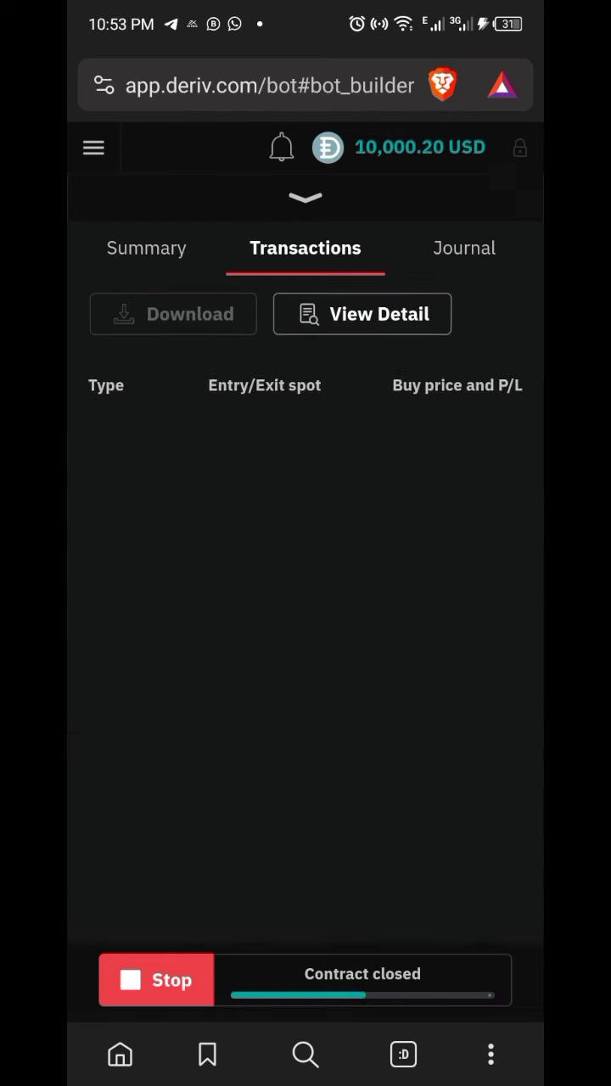
{"action": "left_click", "coordinate": [306, 916]}
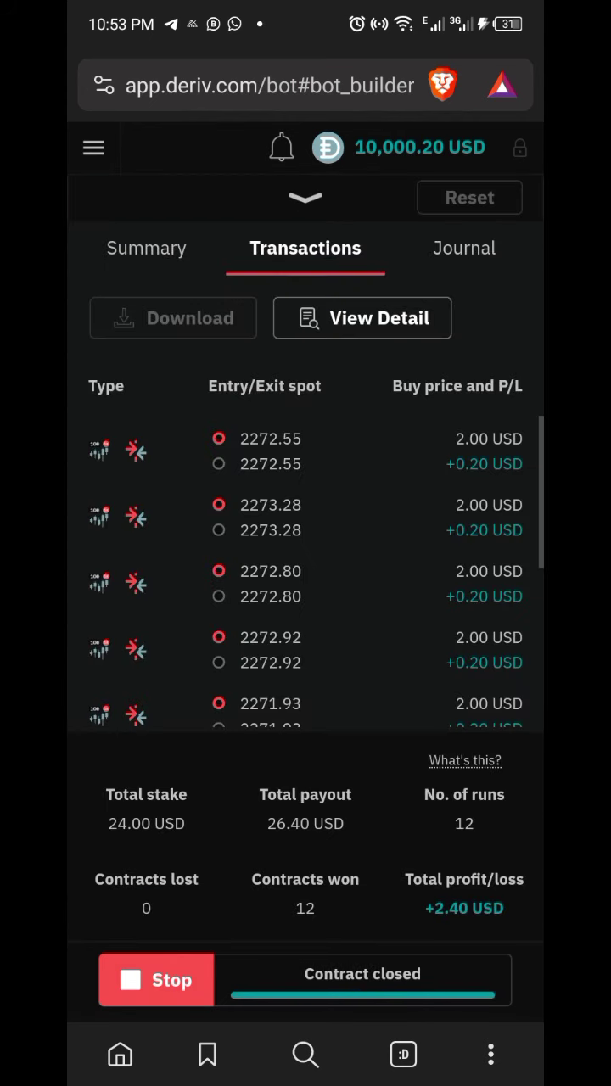
{"action": "left_click", "coordinate": [305, 199]}
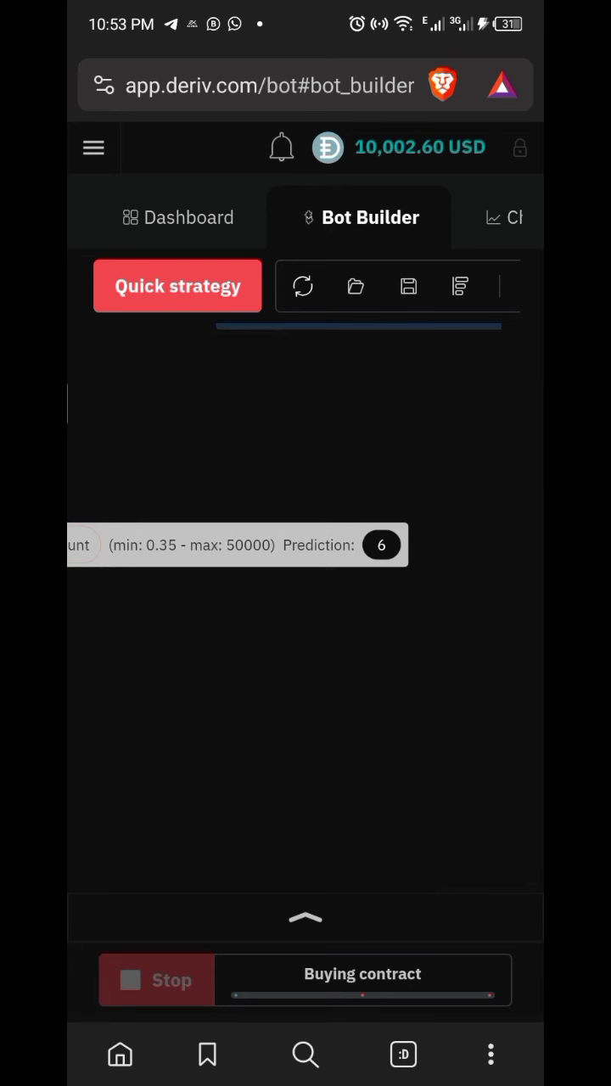
{"action": "left_click", "coordinate": [302, 905]}
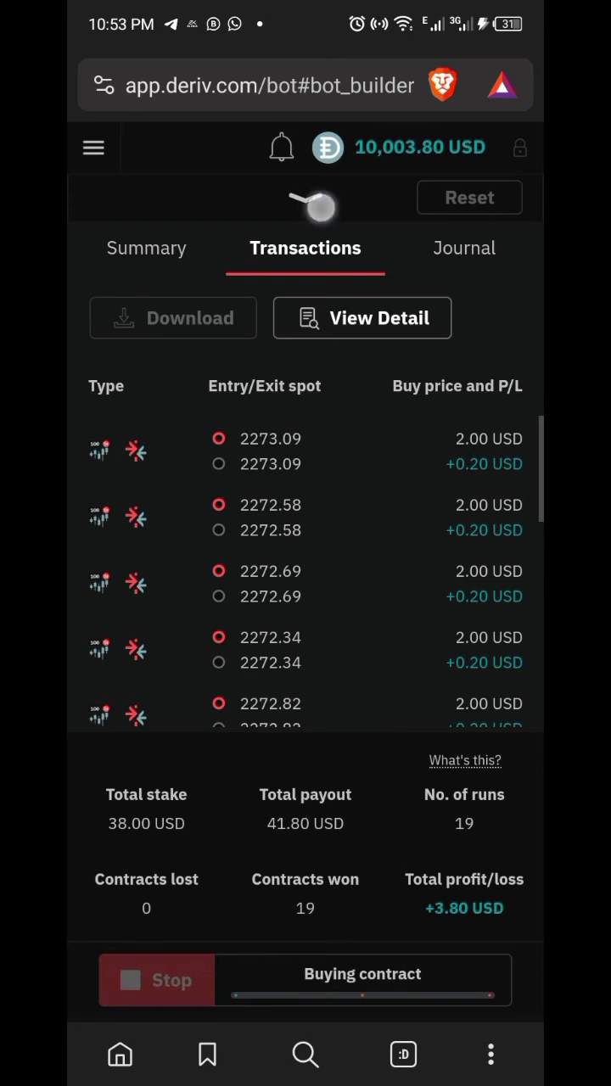
{"action": "left_click", "coordinate": [305, 197]}
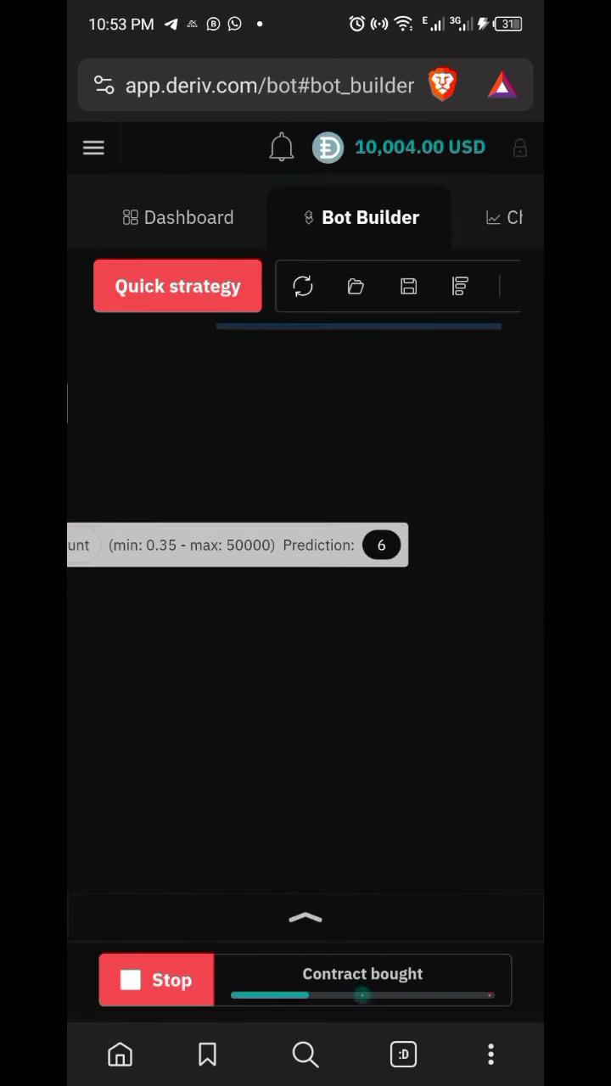